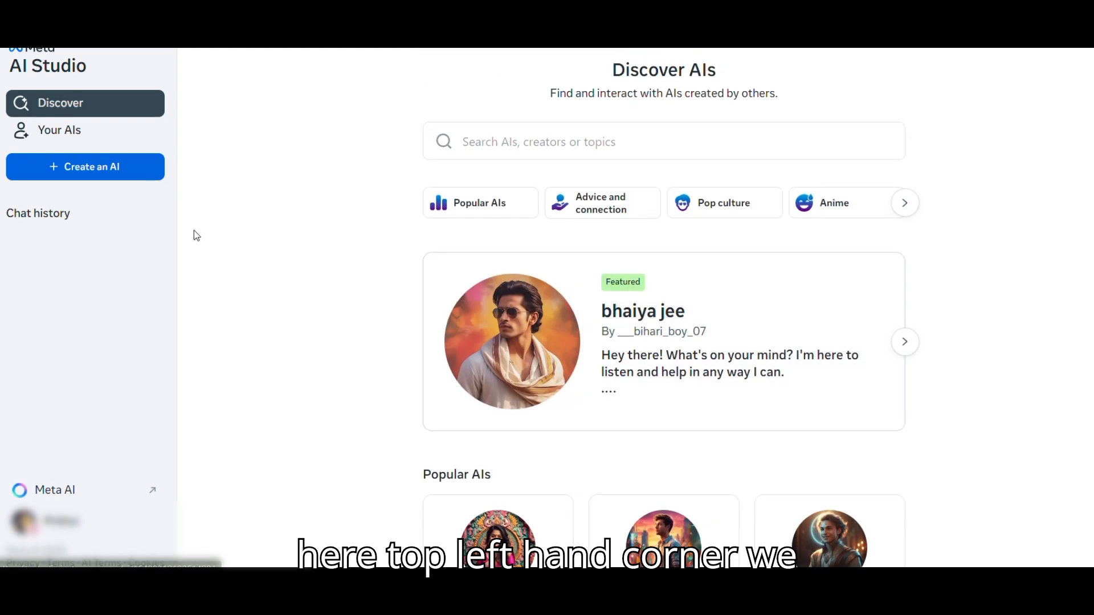
Step: Start creating a new AI from the Discover page and continue past the introduction
left_click(112, 168)
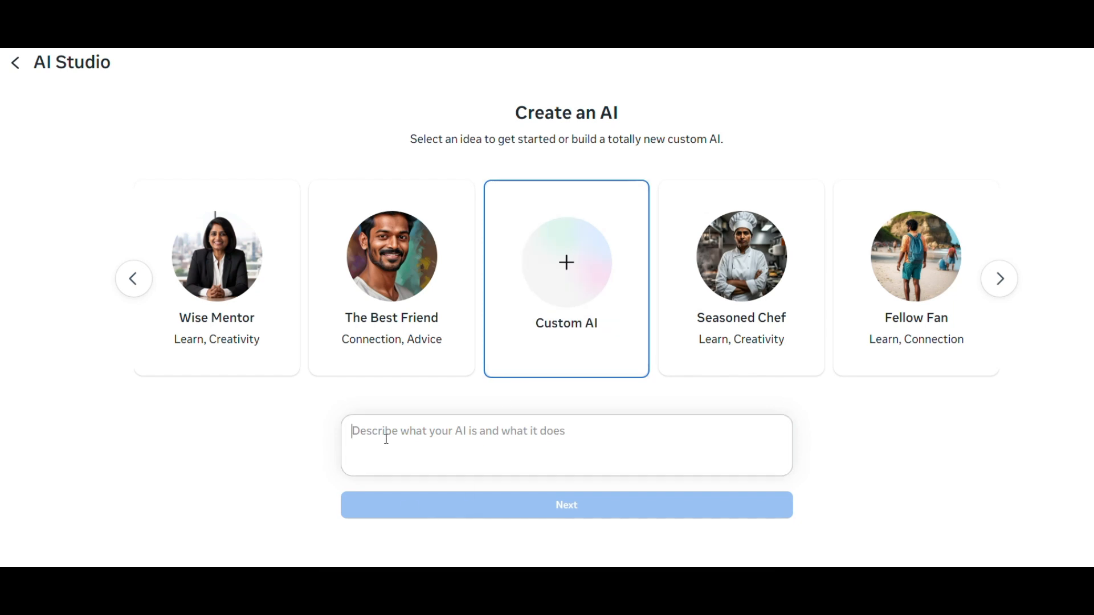
left_click(411, 422)
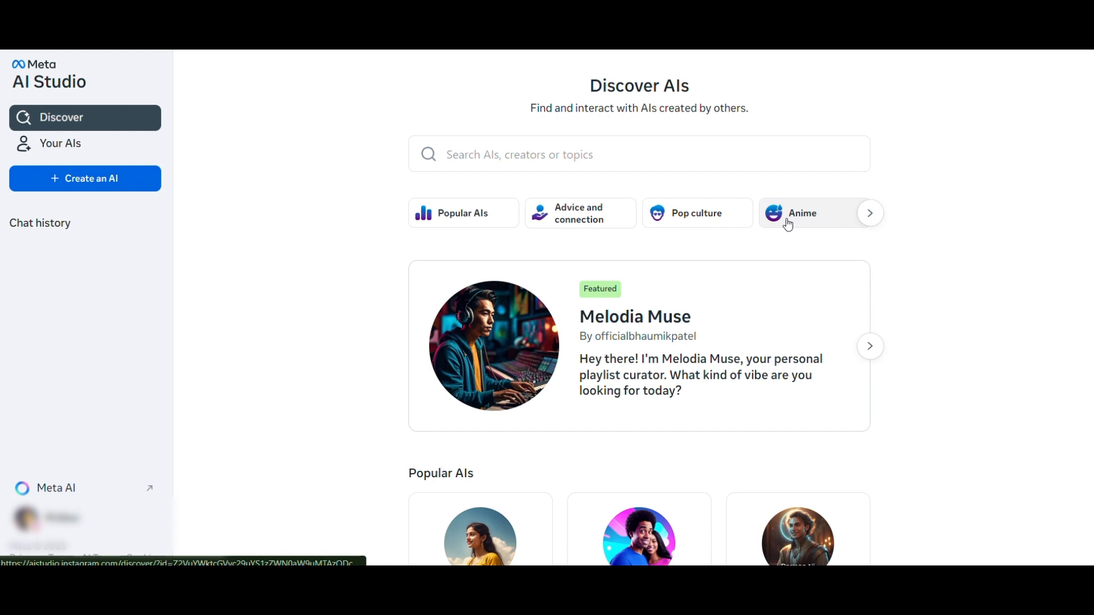
left_click(117, 186)
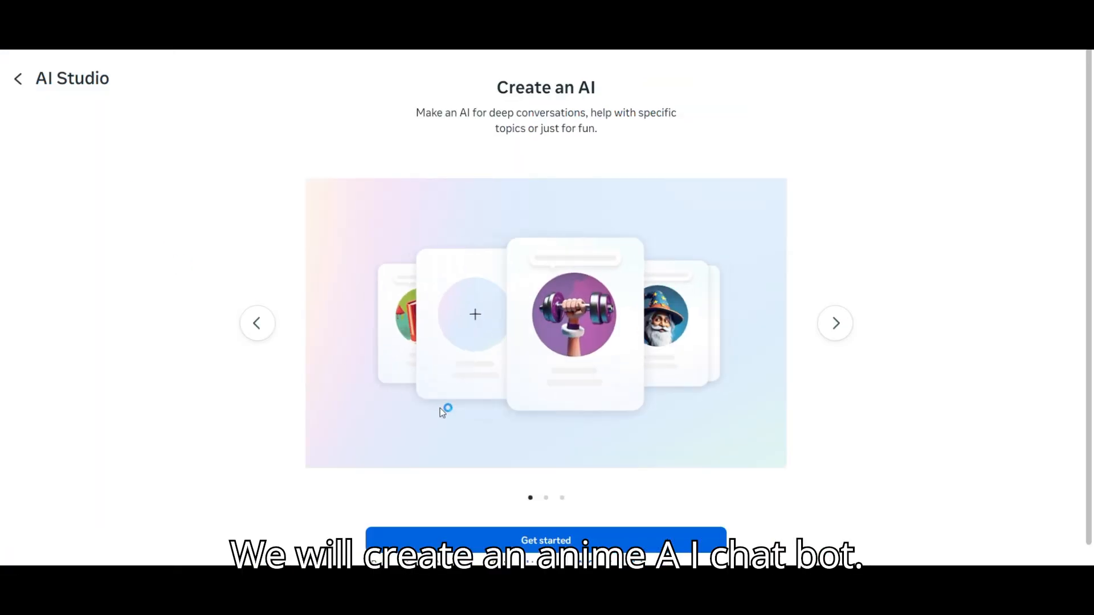
scroll(615, 455, "down", 1)
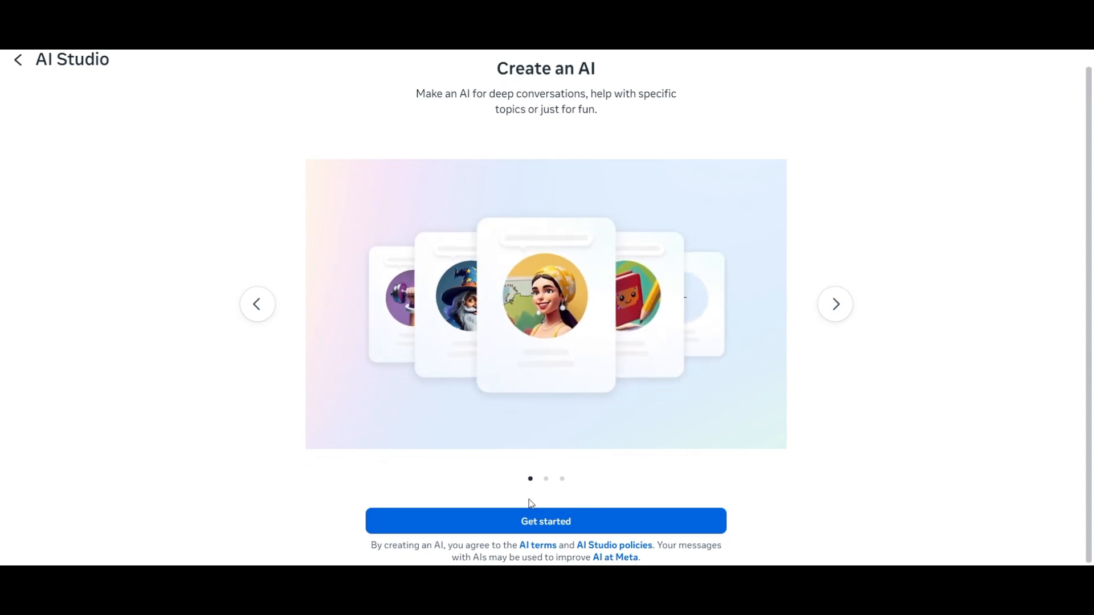
left_click(539, 521)
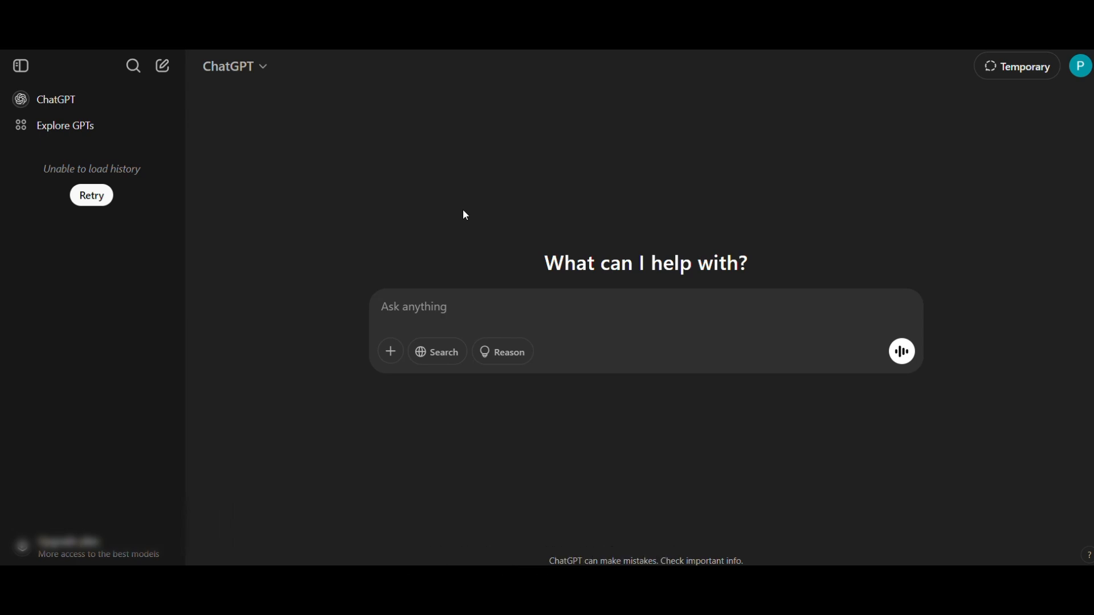
Step: Switch to ChatGPT and begin a message with "Give me a prompt within 800 characters to create a chatbot in Insta"
type("Give me")
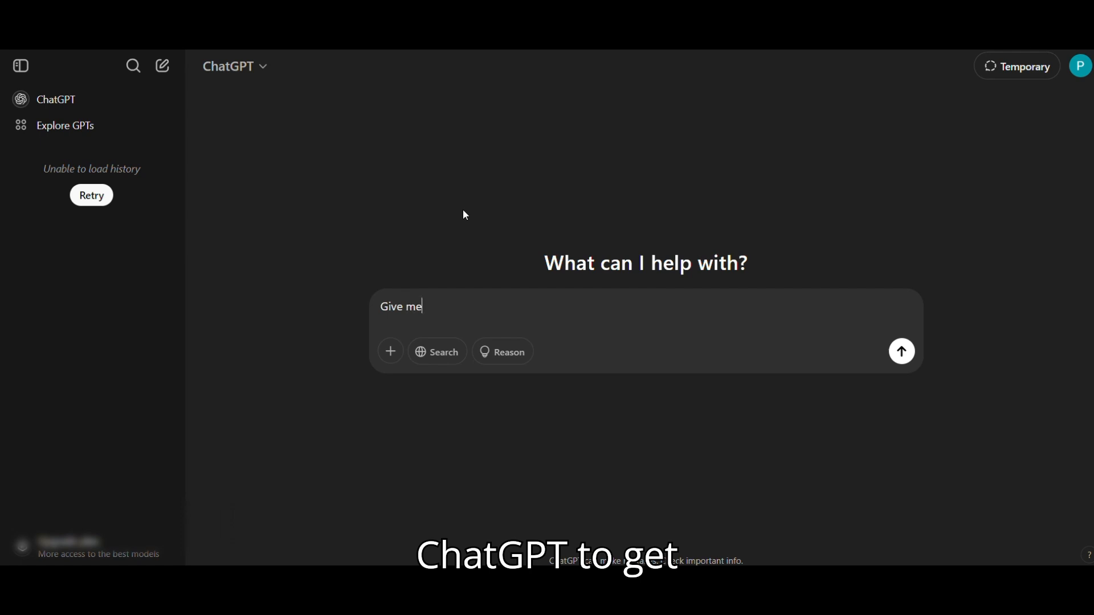
type(" a prompt within")
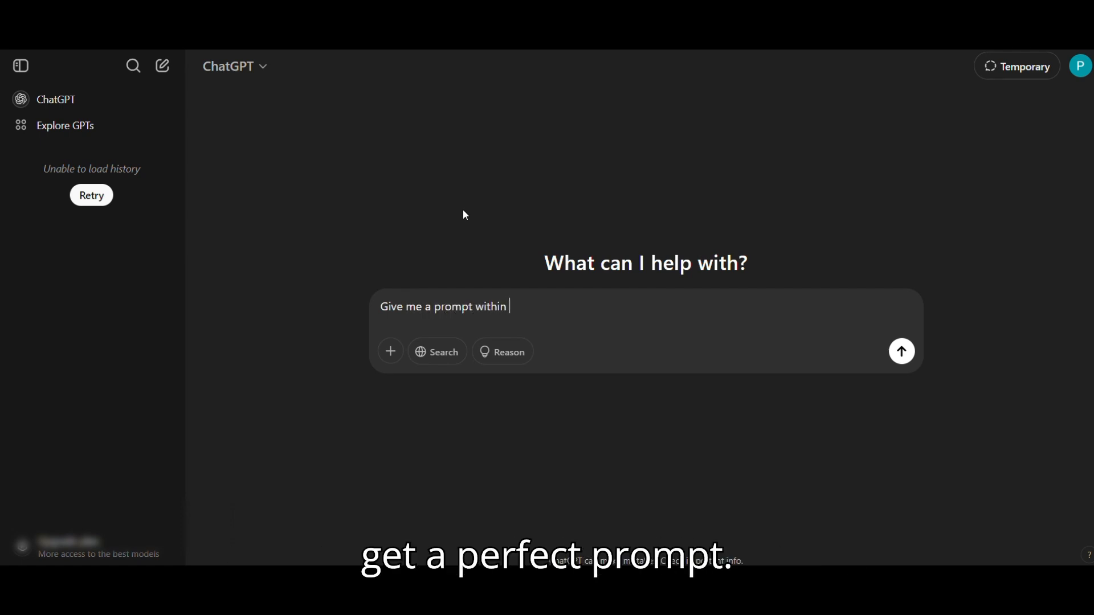
type(" 800")
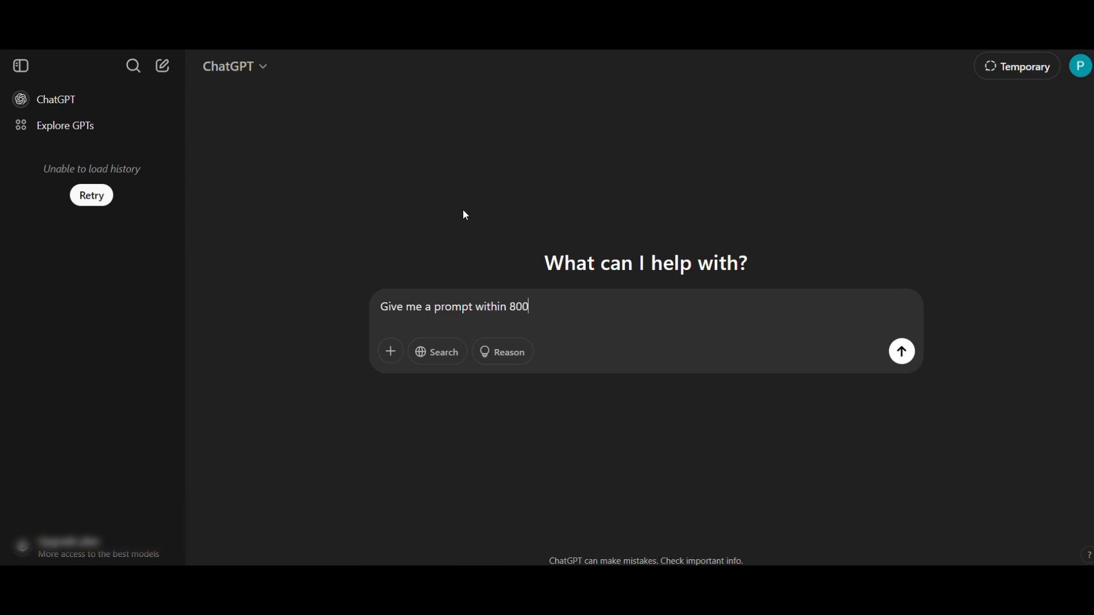
type(" cha")
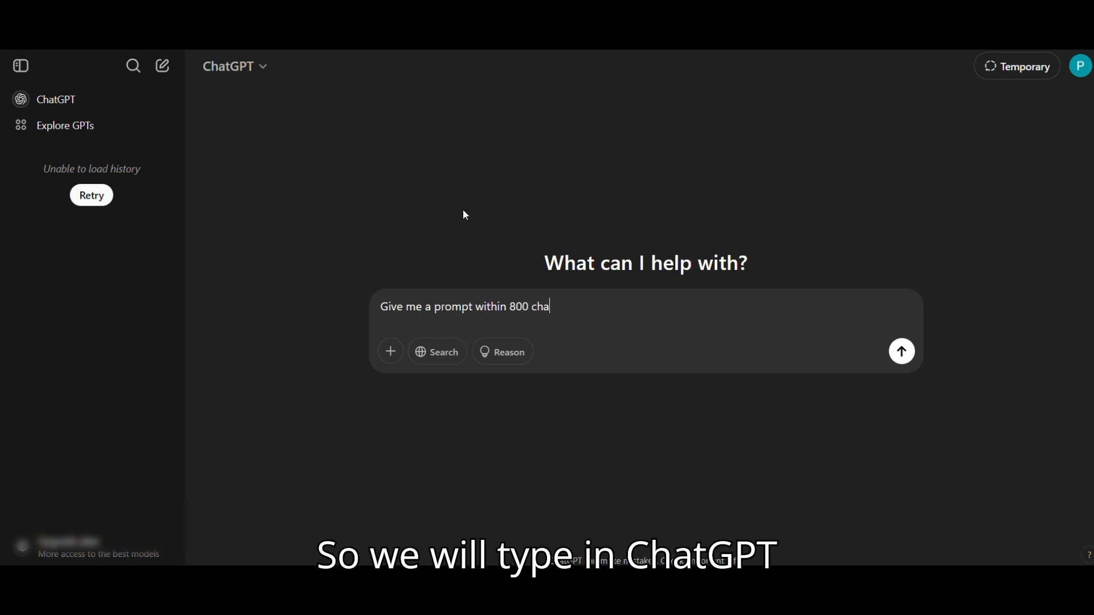
type("racters")
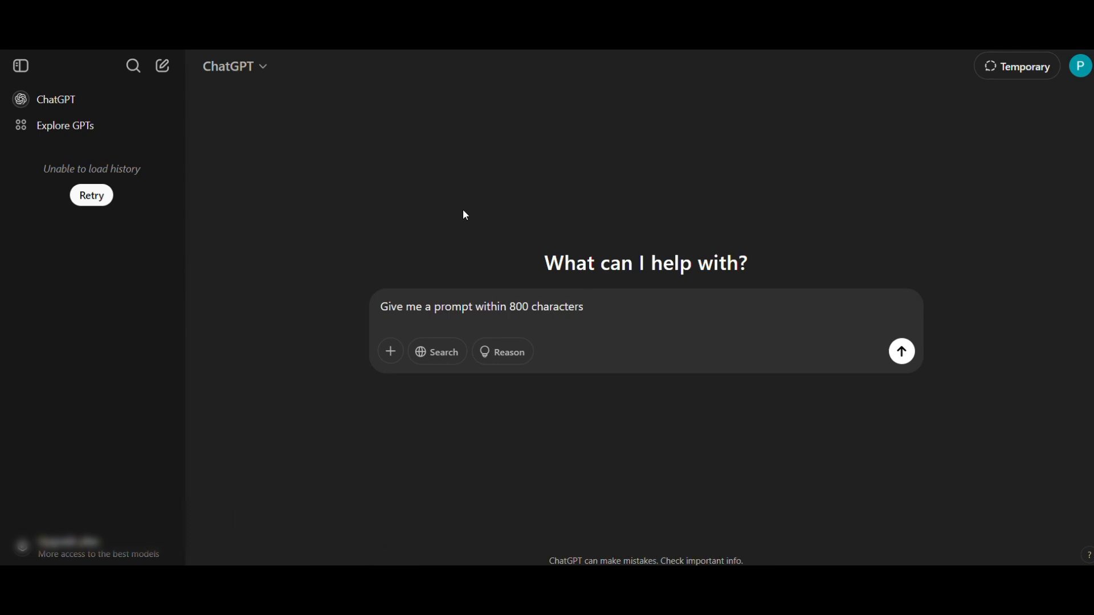
type(" to create")
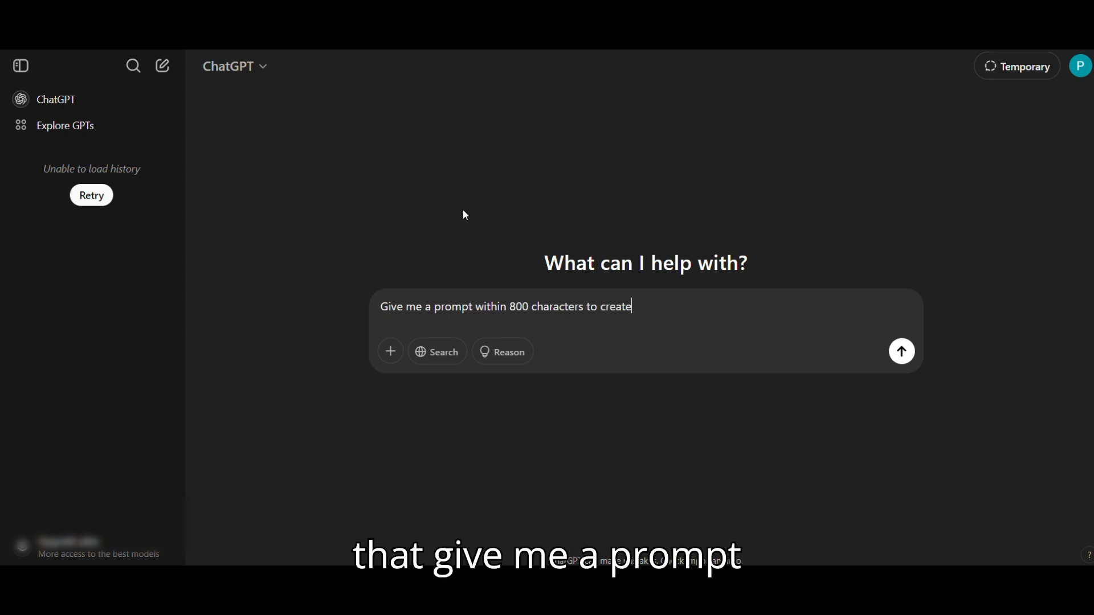
type(" a chatbot")
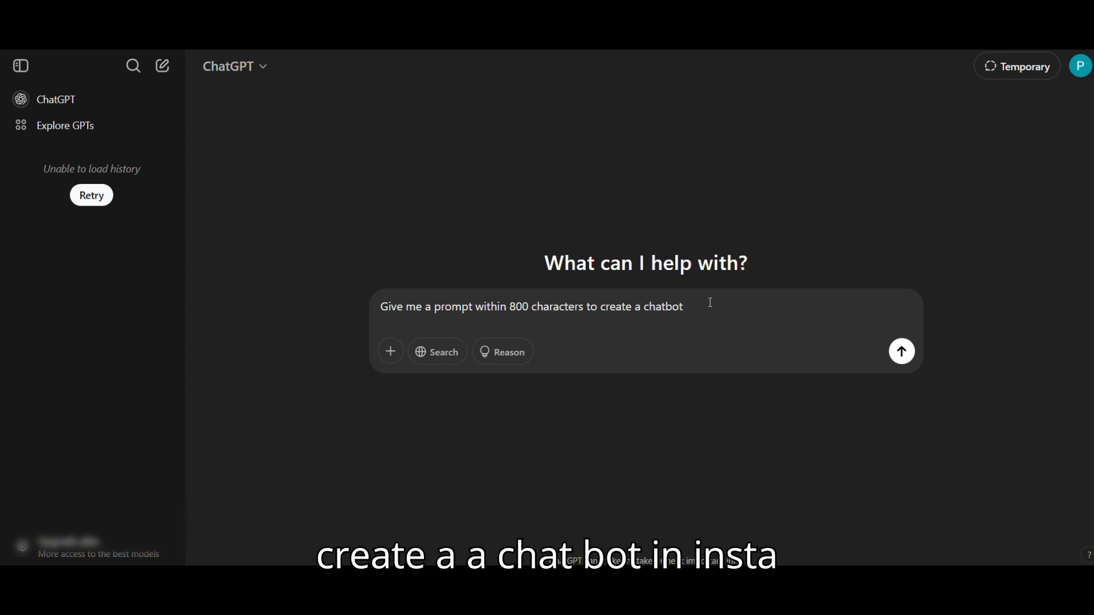
type(" in Insta")
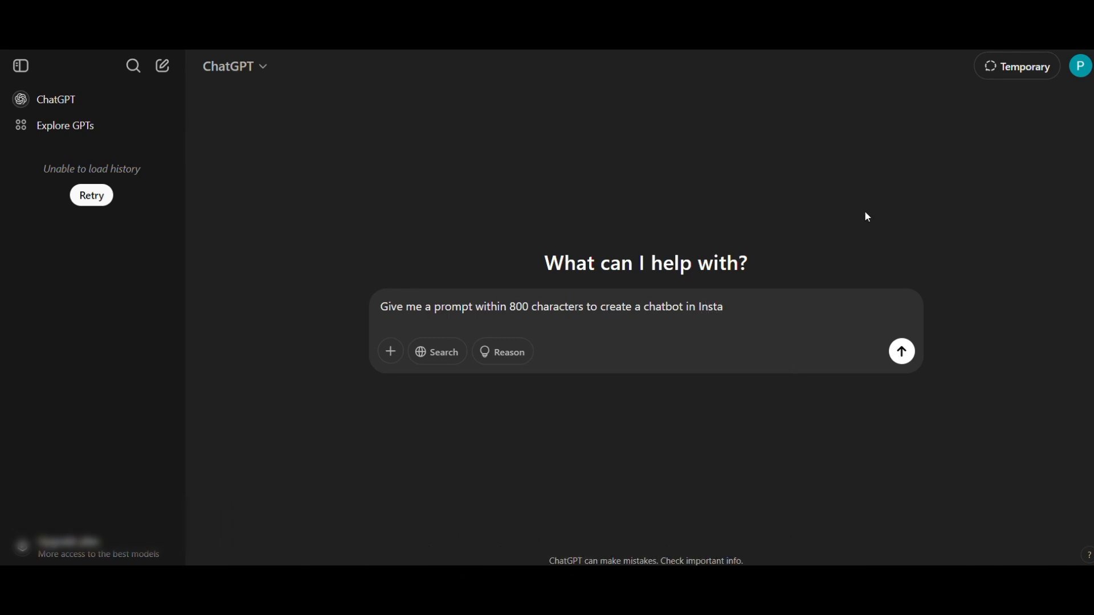
Step: Finish the first sentence of the message with "and our AI will discus about anime."
type(" and our A")
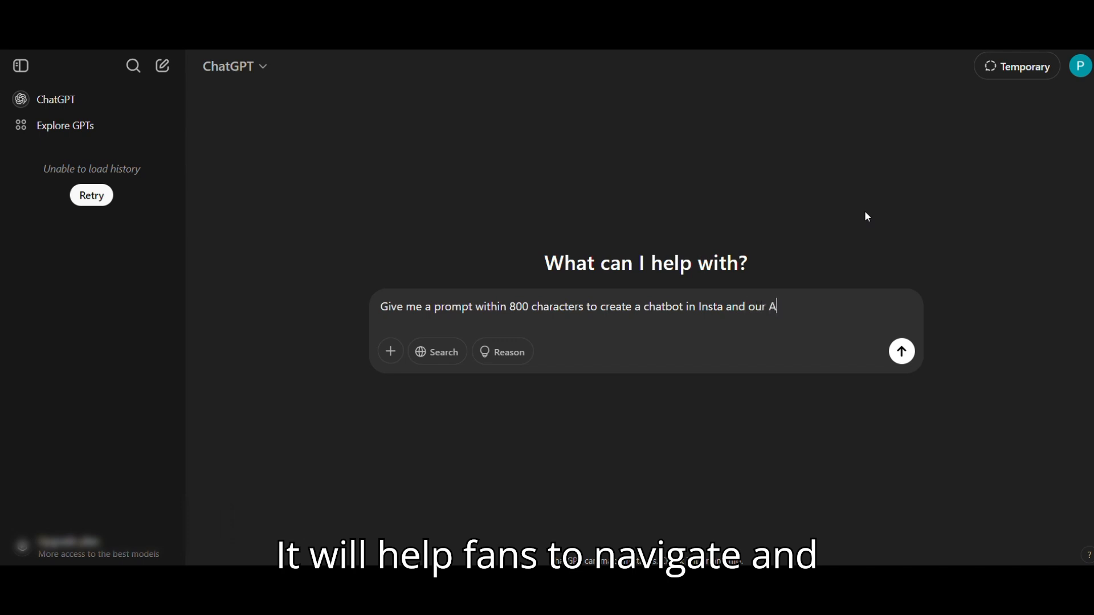
type("I will dis")
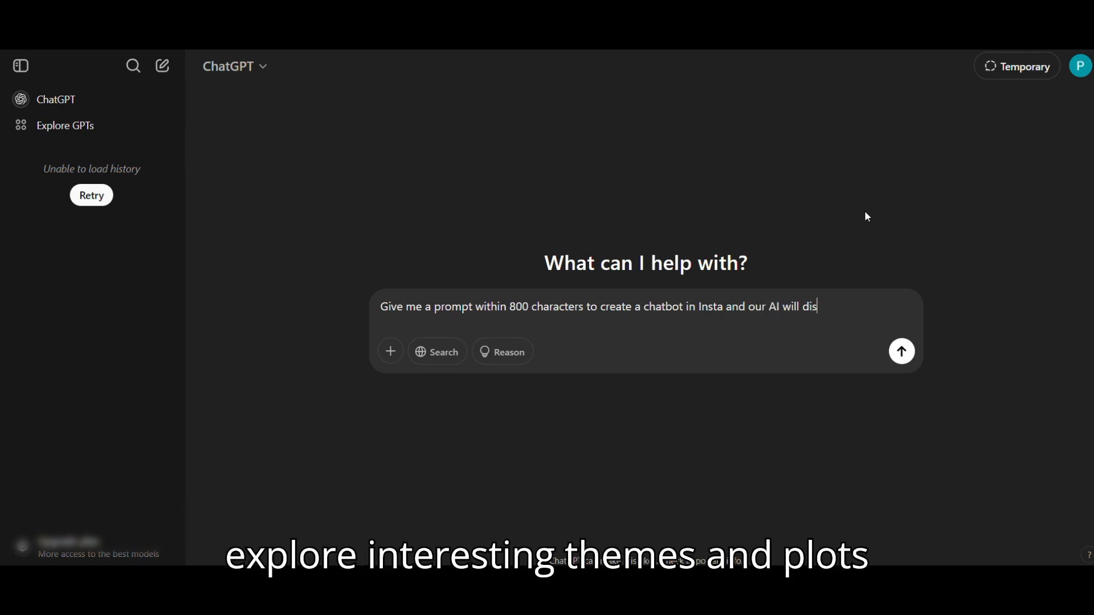
type("cus abo")
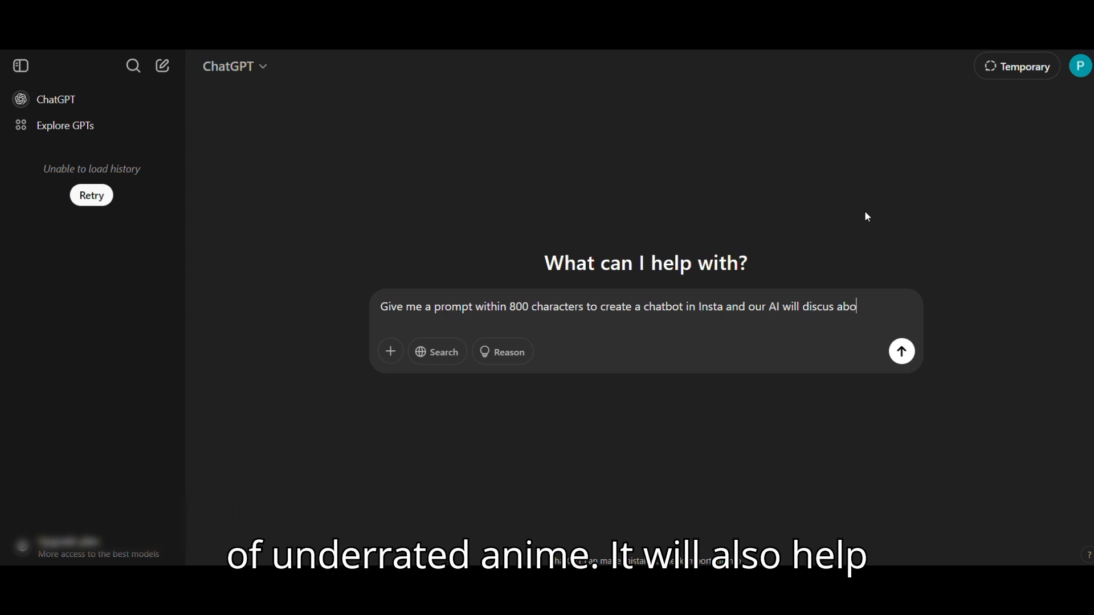
type("ut anime")
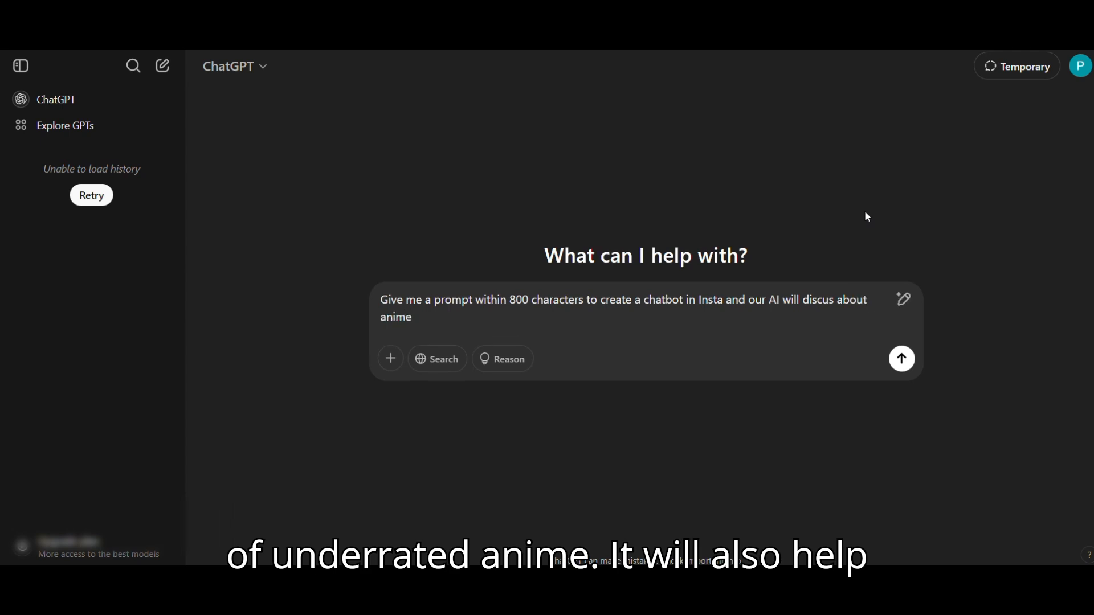
type(".")
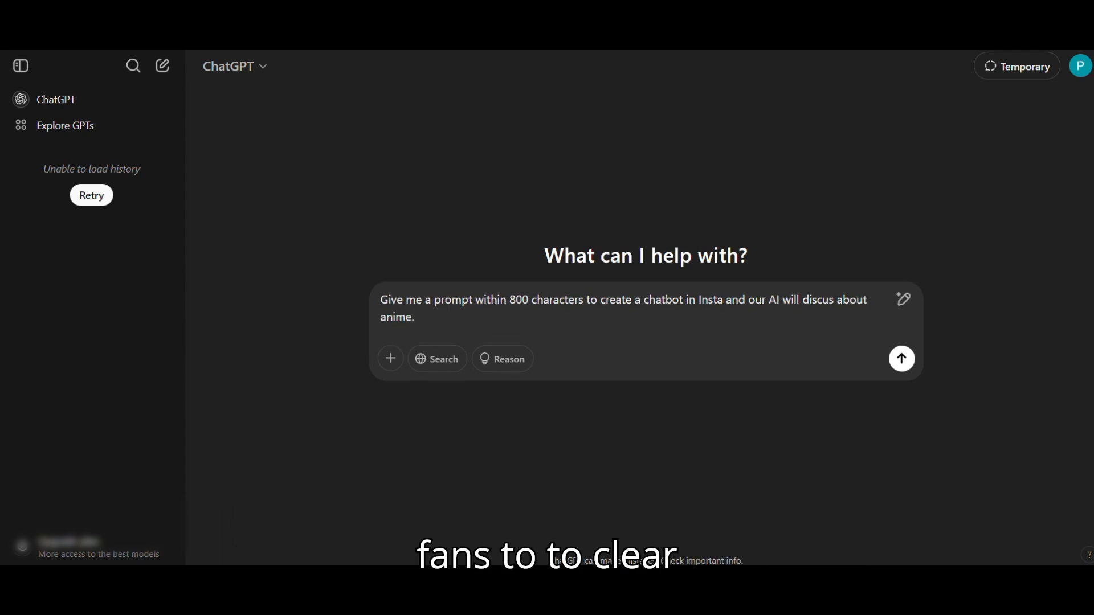
Step: Begin the second sentence with "It will help fans to navigate and explore", correcting the spelling of "navigate"
type(" It will help fans to naviagte")
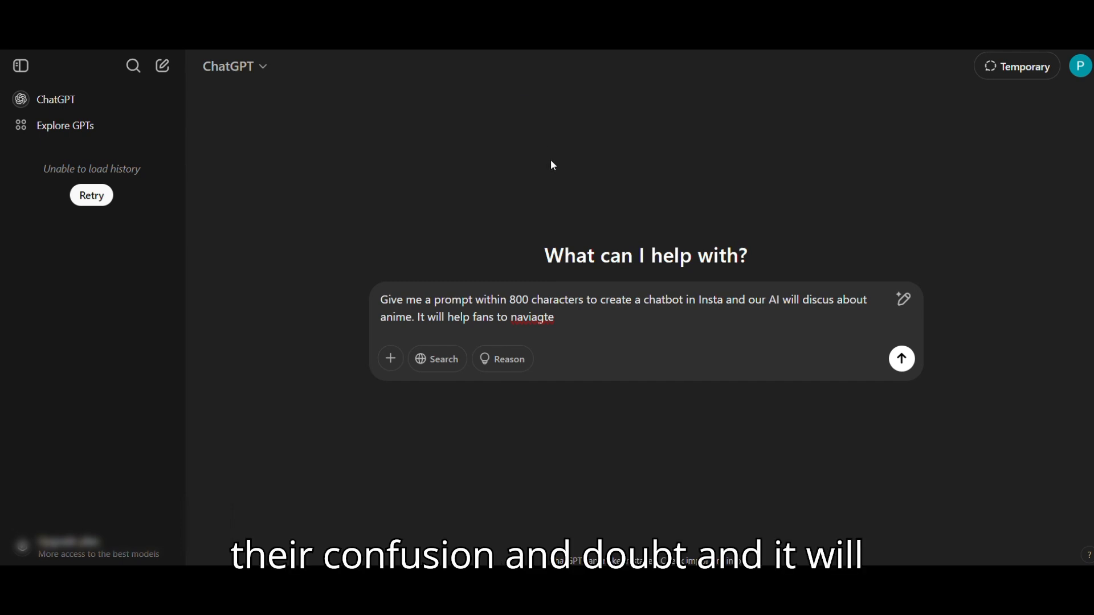
key("BackSpace")
key("BackSpace")
type("at")
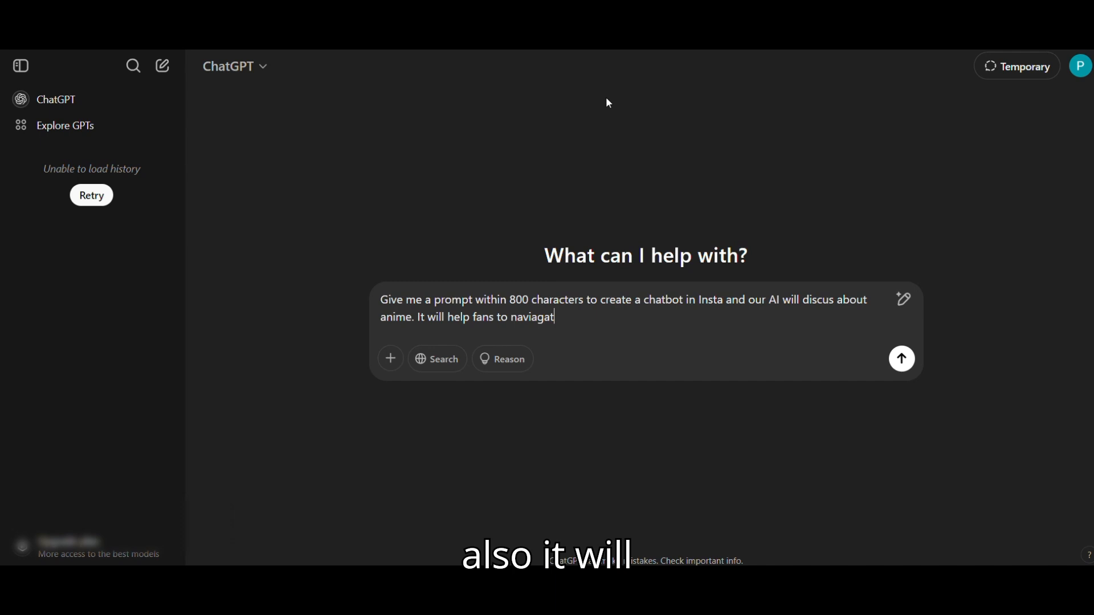
type("e an")
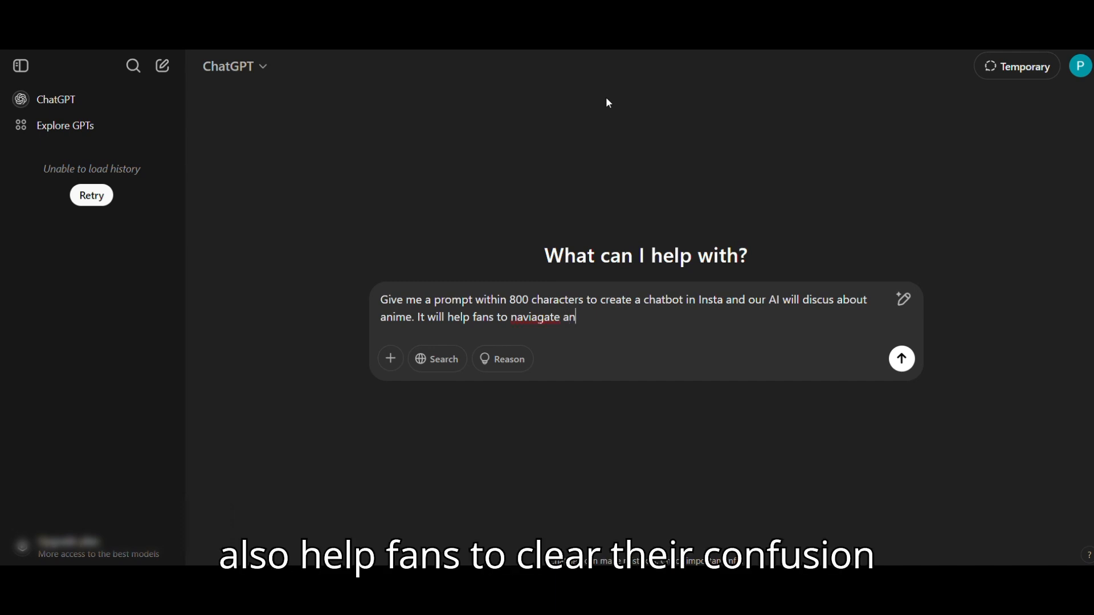
type("d exp")
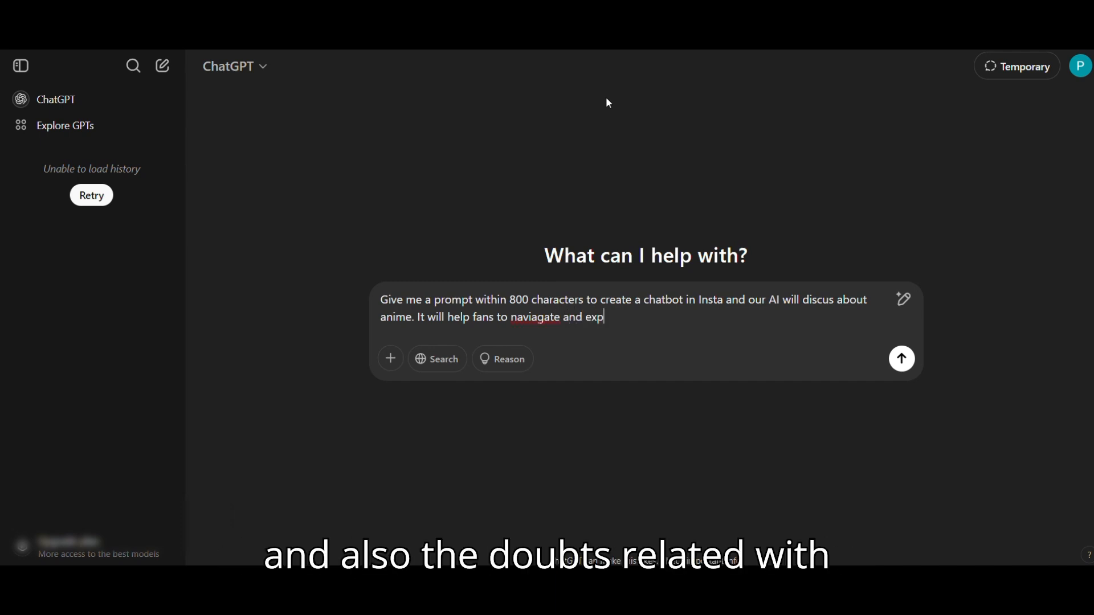
type("lore")
left_click(539, 320)
key("BackSpace")
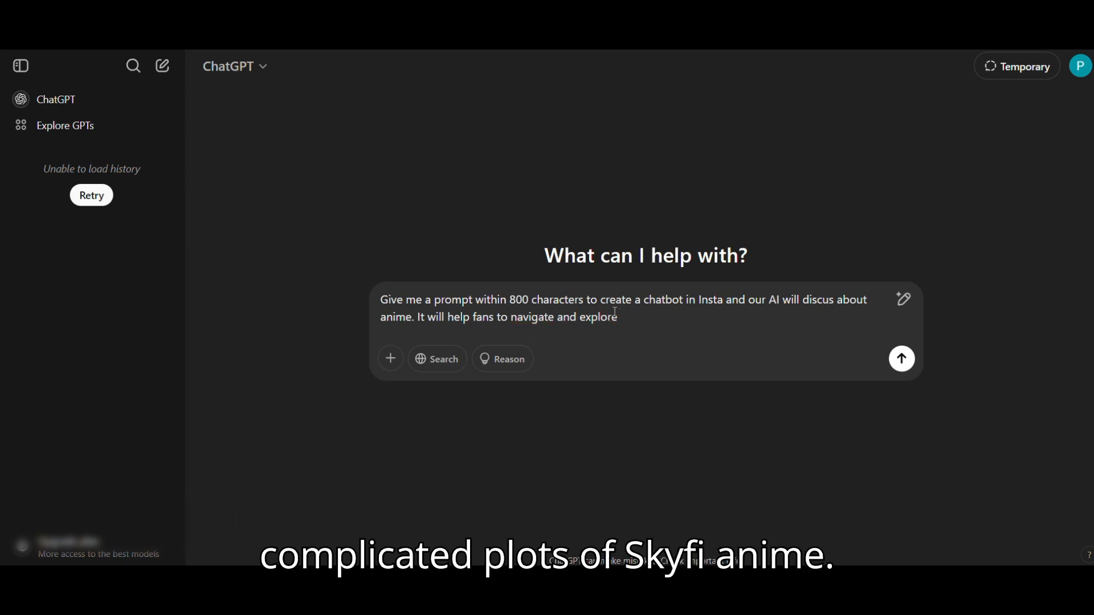
left_click(633, 320)
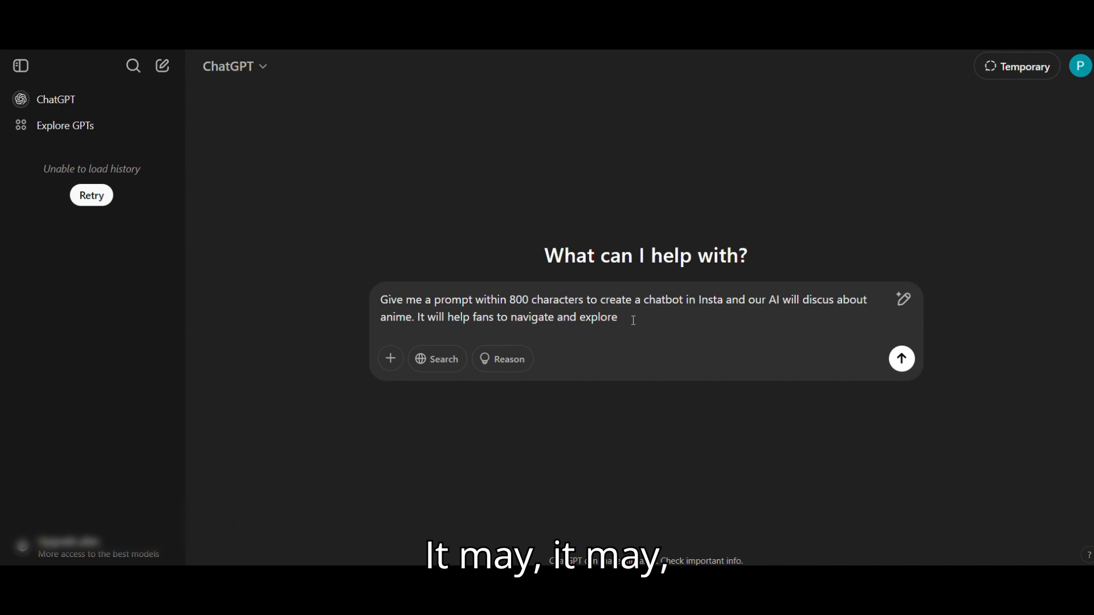
Step: Continue the message with "intresting themes and plots of unknown and underrated anime. It will also help fans to clear their confusion and doubt related"
type("i")
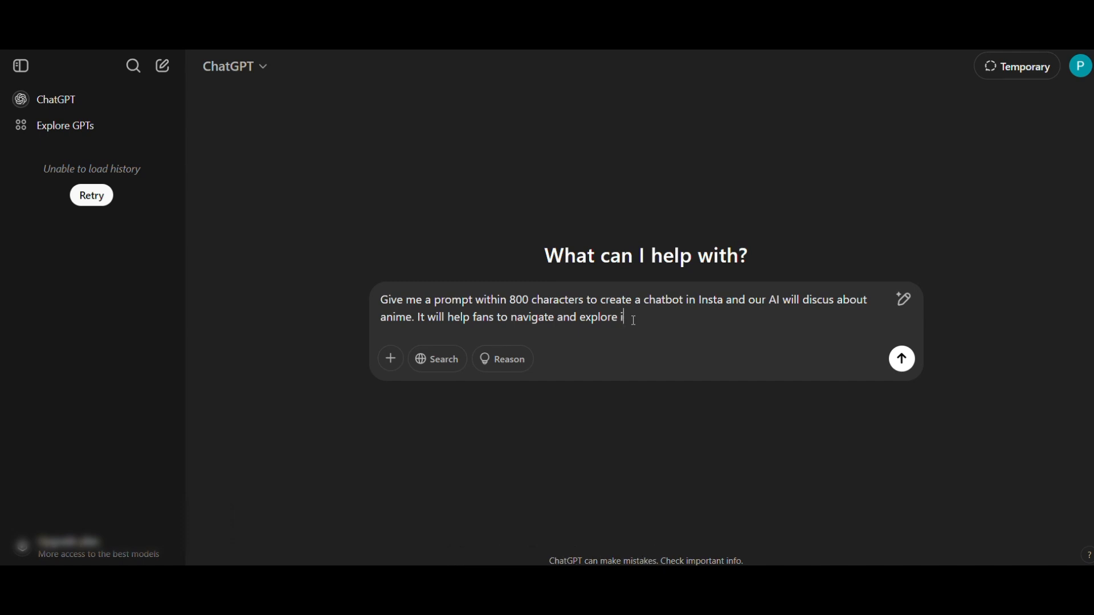
type("ntresting")
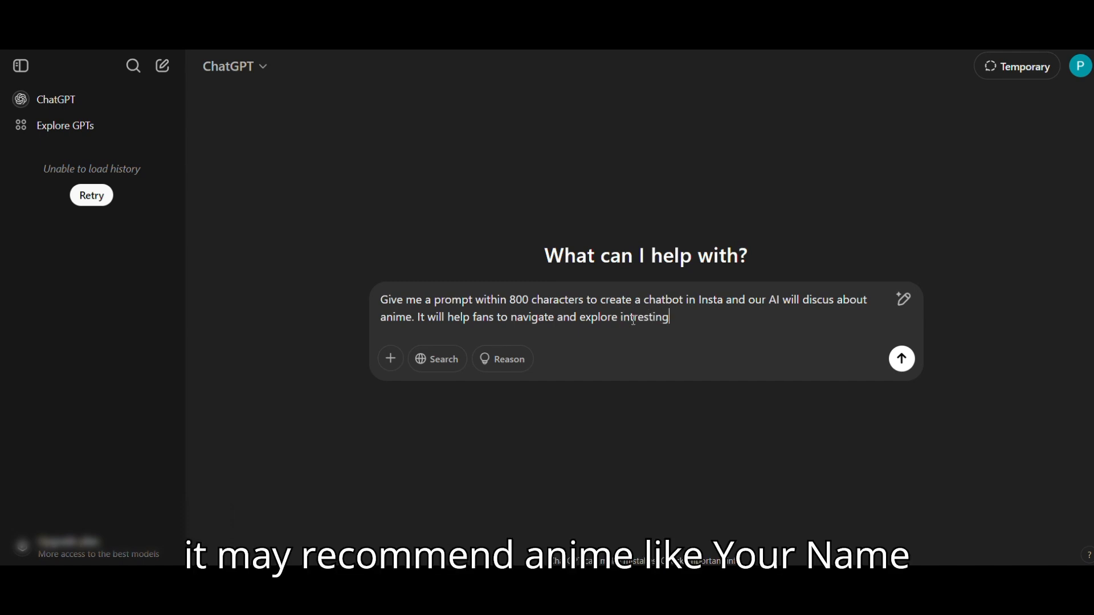
type(" themes")
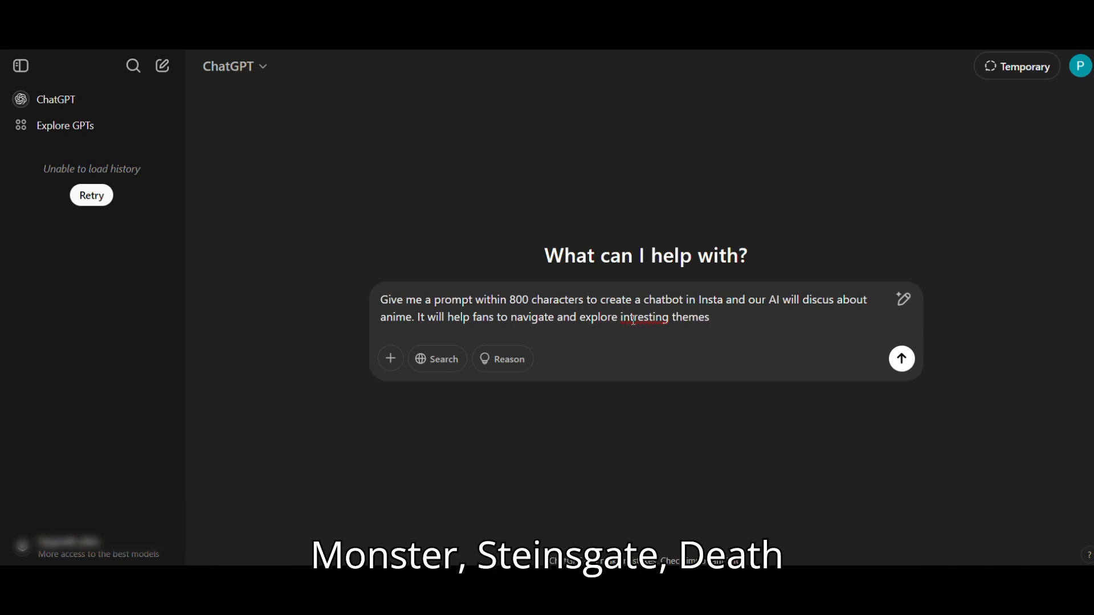
type(" and plots of un")
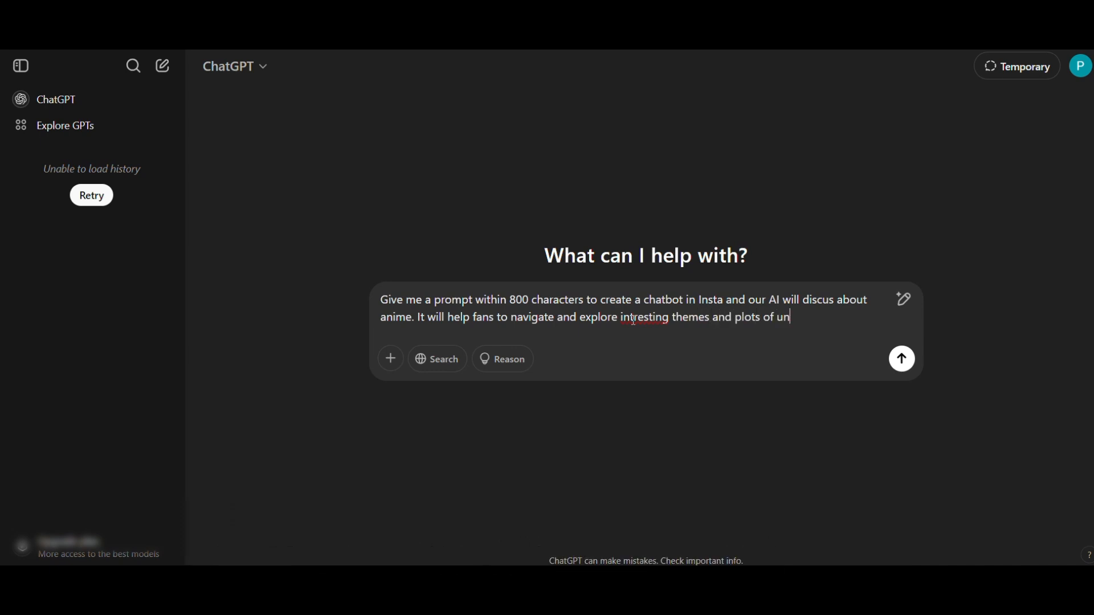
type("der")
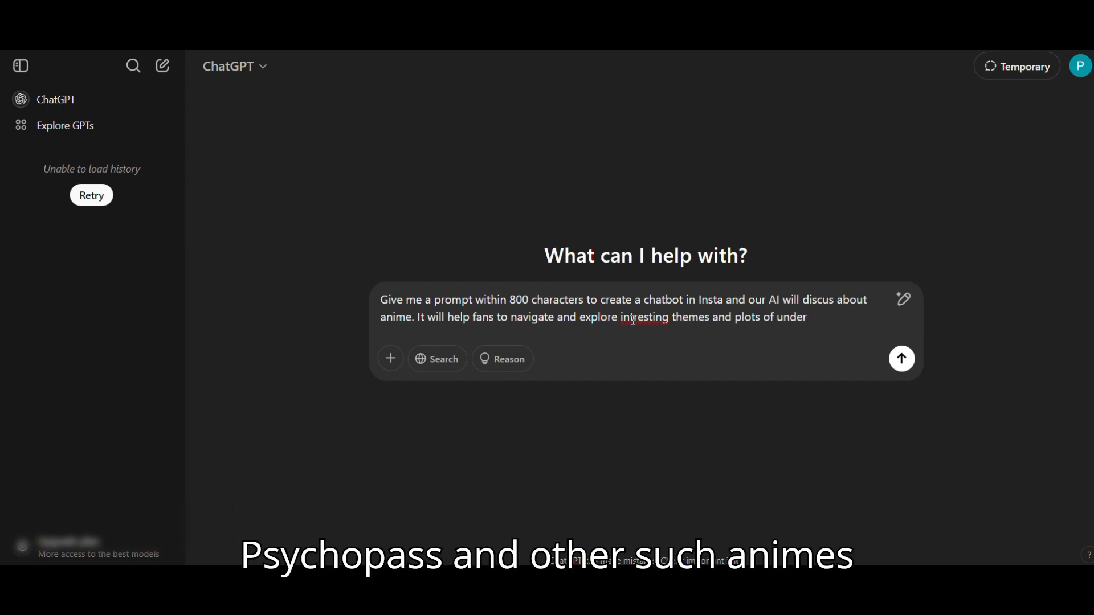
type("rated animes")
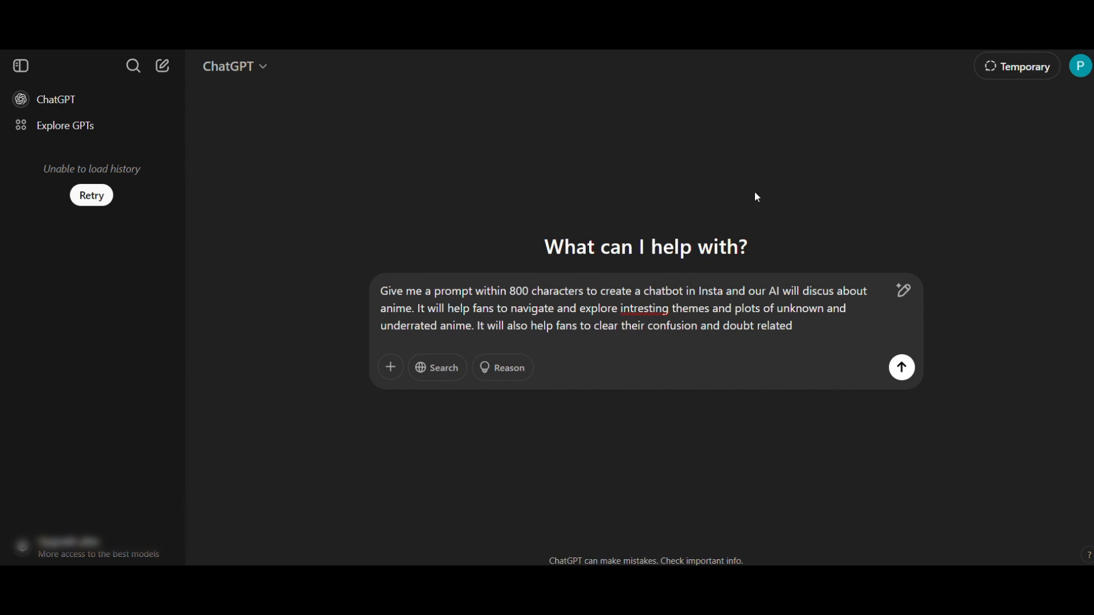
Step: Continue the message with "with complicated plots of SCI-FI ANime. It may recommend anime like"
type("wit")
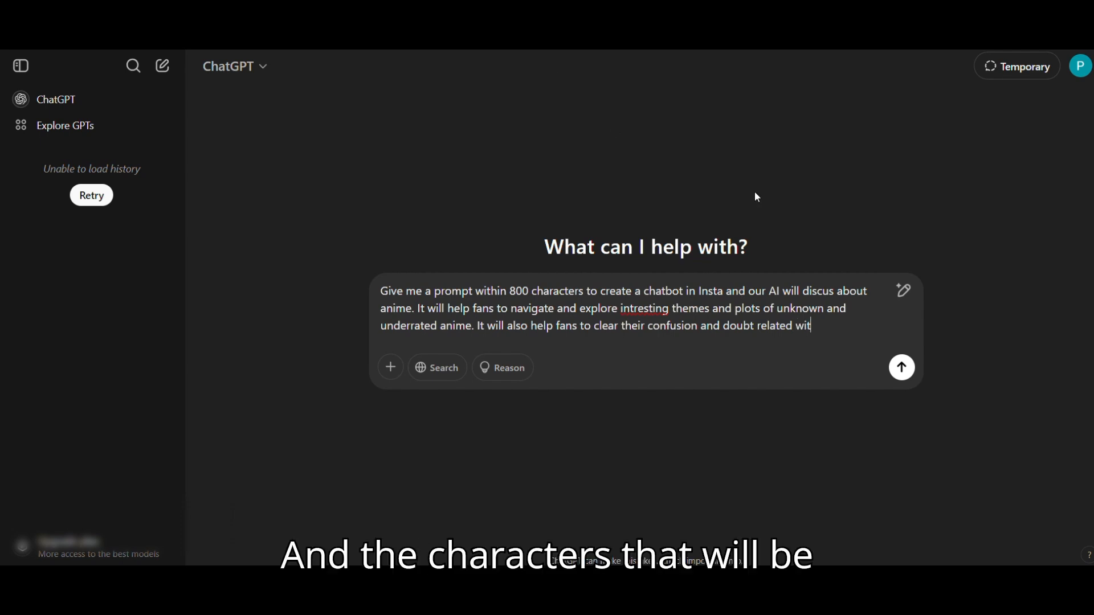
type("h complicated")
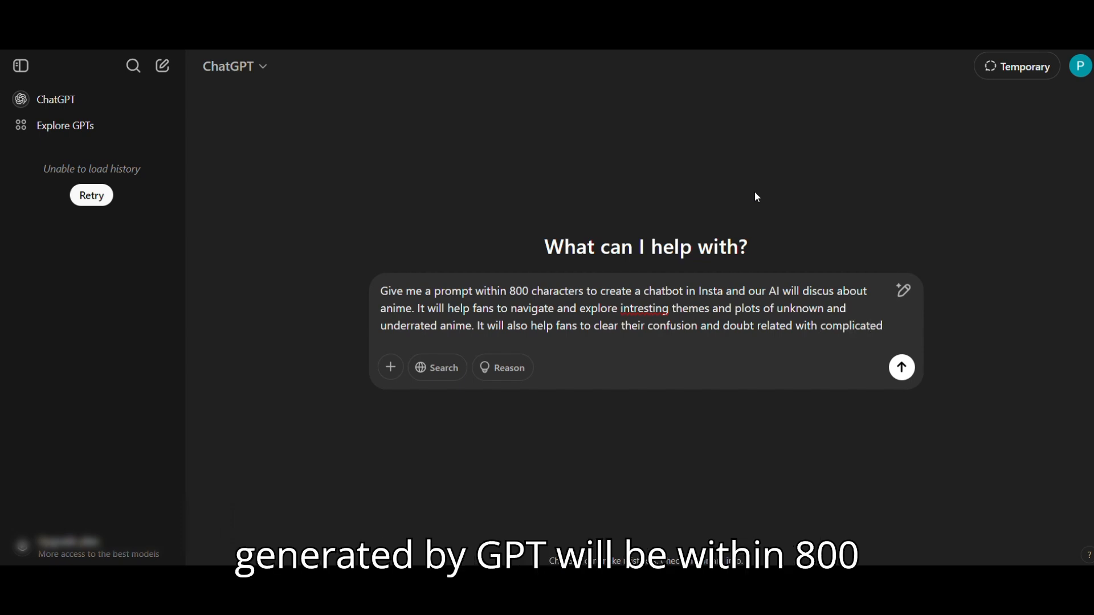
type(" plots of S")
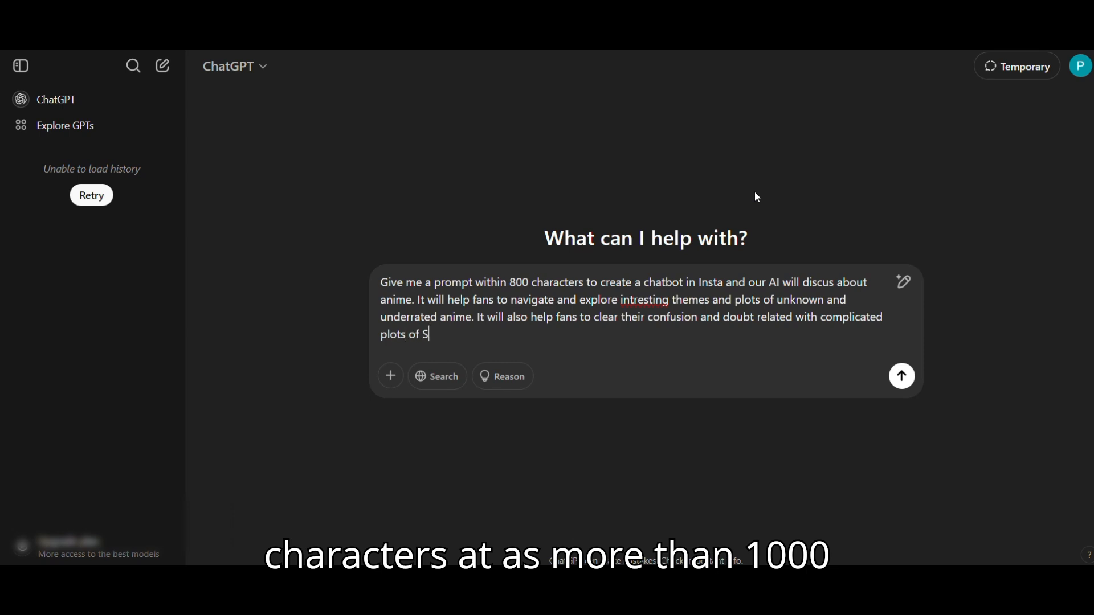
type("CI-F")
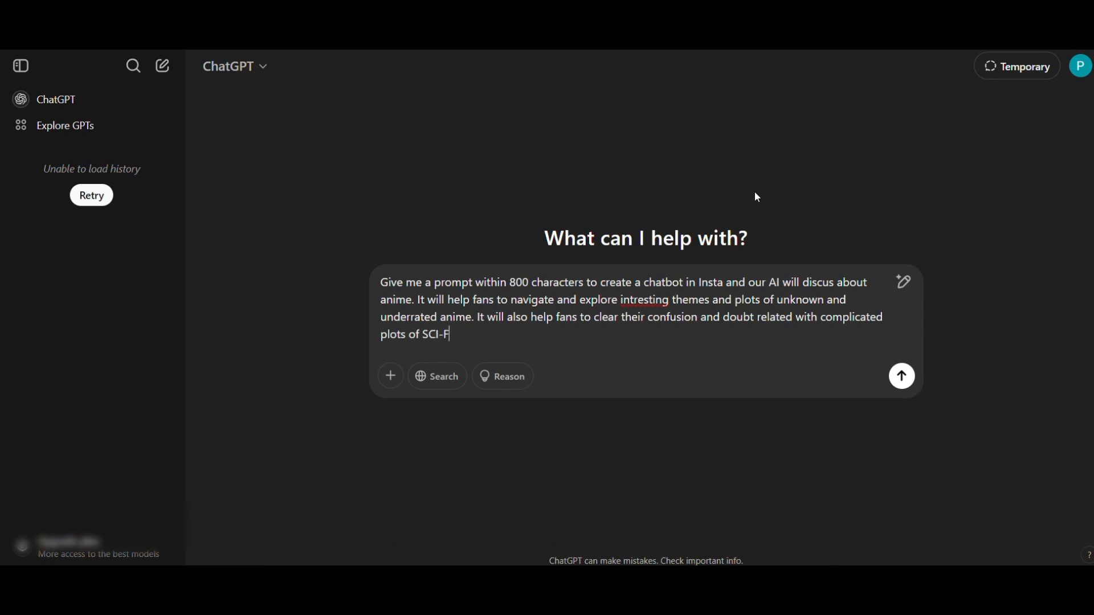
type("I ANime. It may recommend anime like")
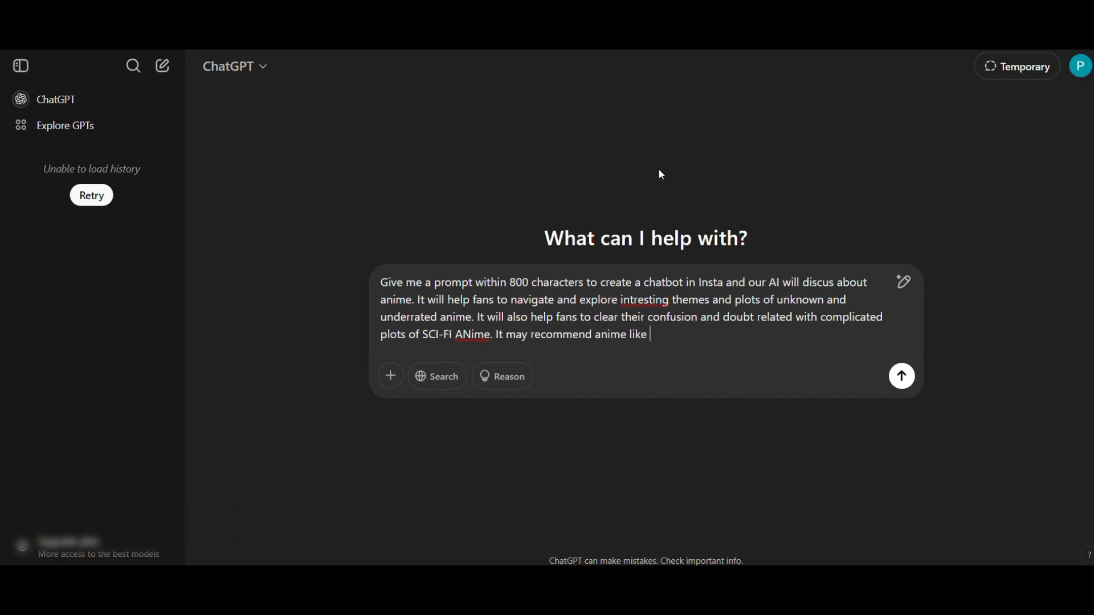
Step: List the examples "Your Name, Monster, Steins-Gate, Death Note, Psycho-Pass, etc." and begin the closing sentence with "Generate a prompt"
type("Your")
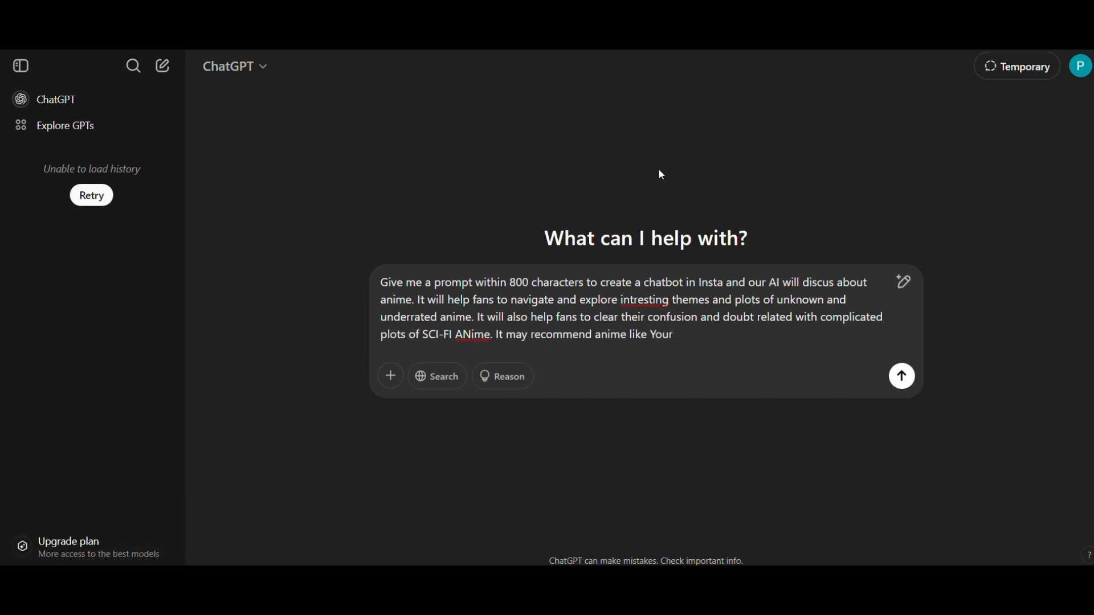
type(" Name, Monster, Steins")
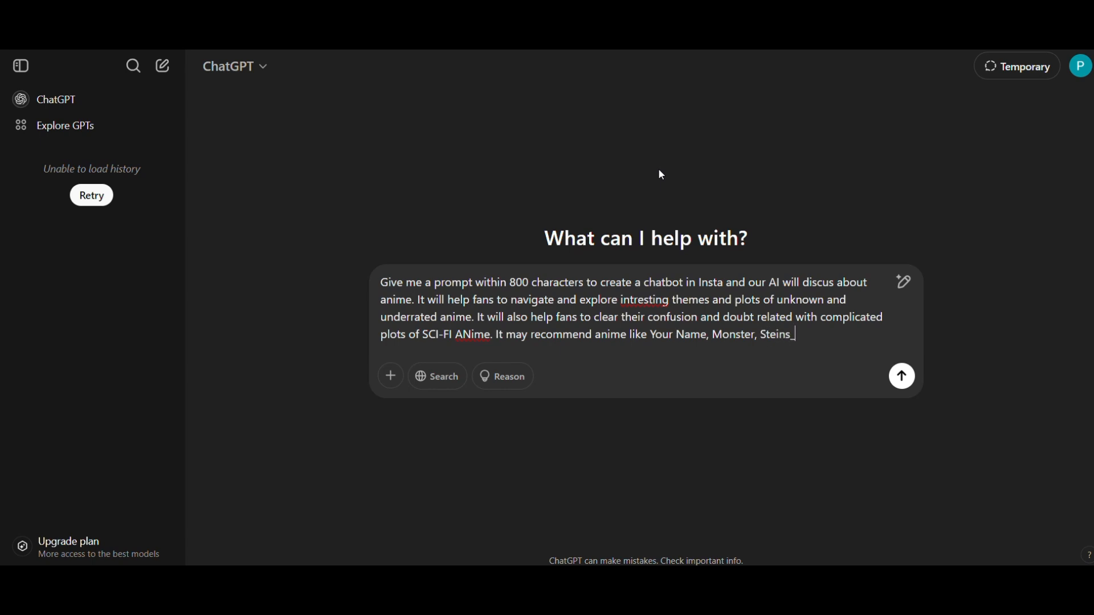
type("-Gate, Death Note, Psycho-")
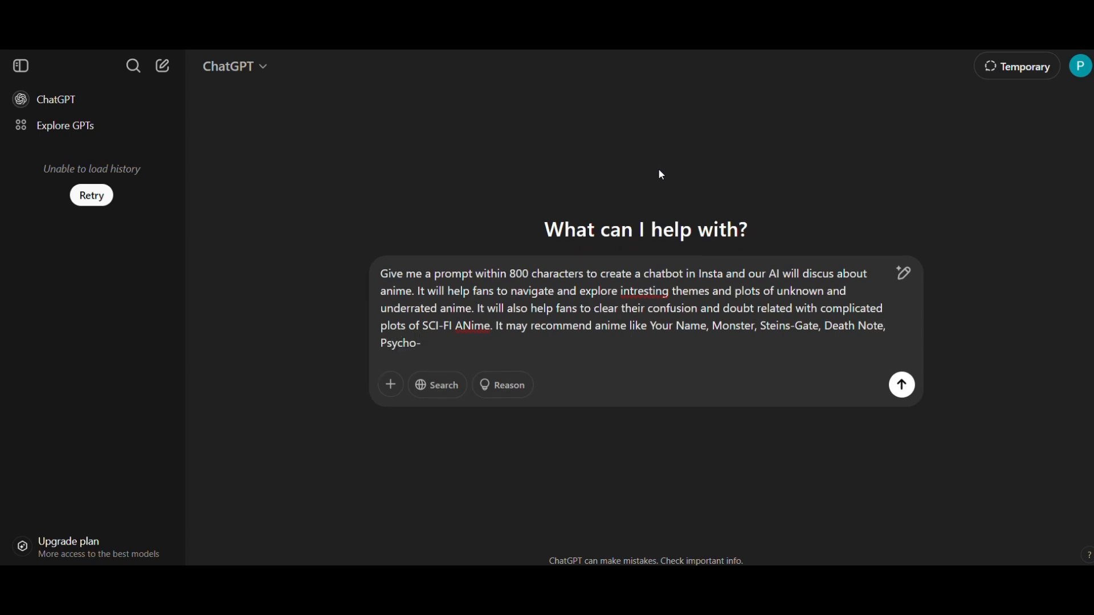
type("Pass, etc. Generate a promp")
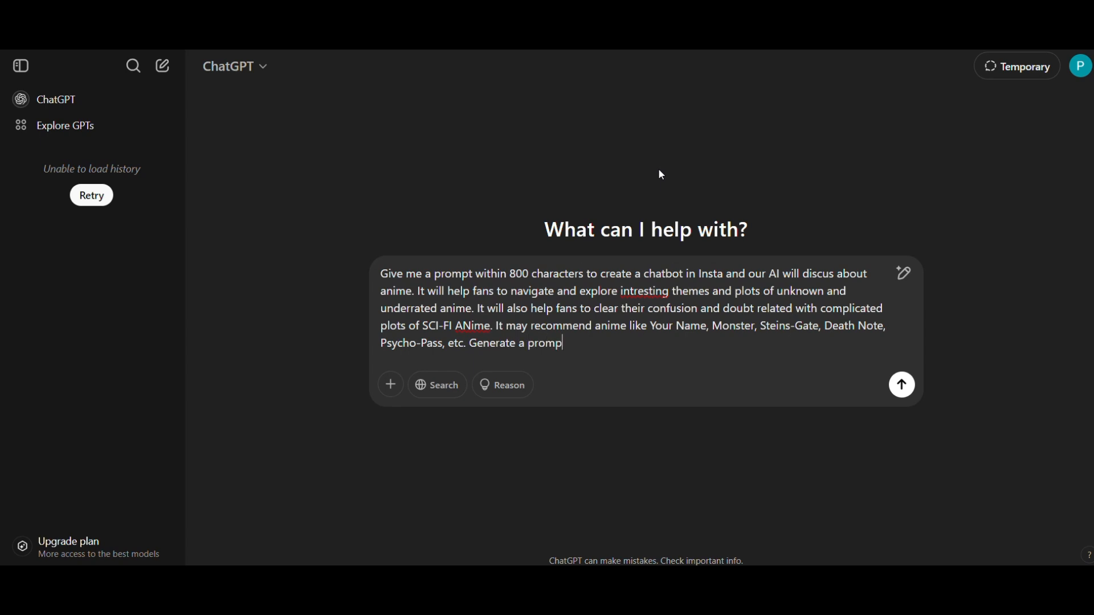
Step: Finish the closing sentence with "to descibe the AI Chatbot within 800 characters" and send the message
type("t to descibe the AI")
type("Chatbot wi")
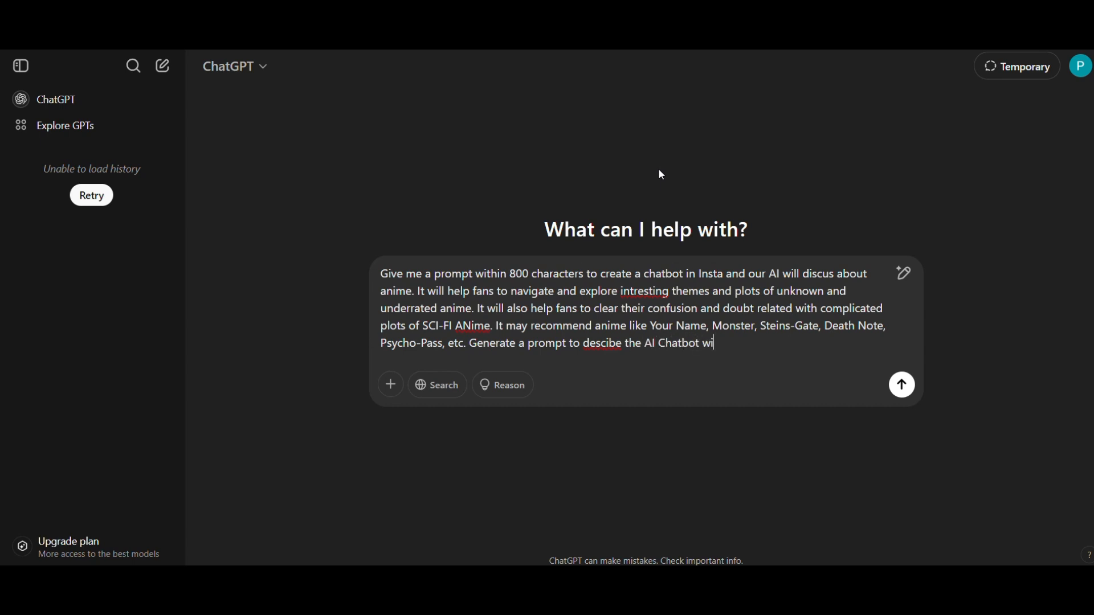
type("thin 800 characters")
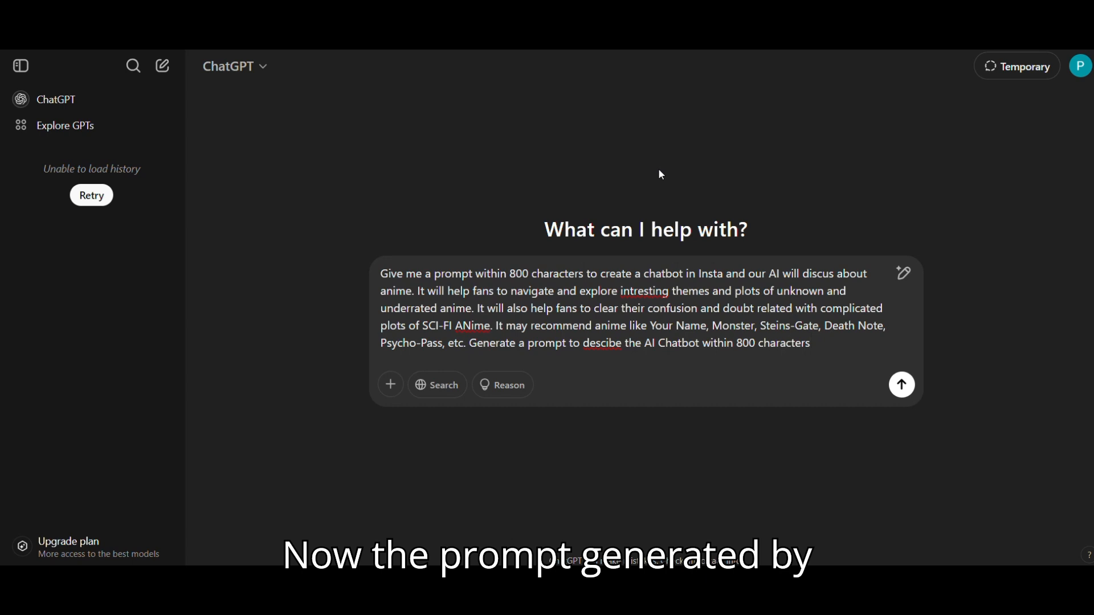
key("Return")
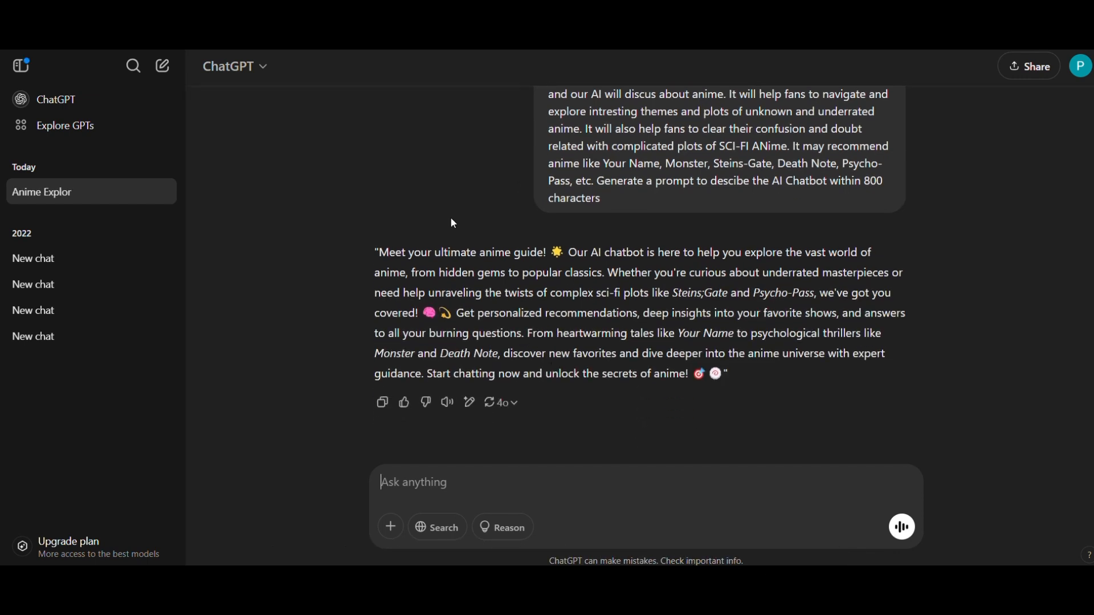
Step: Copy the generated chatbot description from "Meet your ultimate anime guide!" through "unlock the secrets of anime!"
left_click_drag(378, 253, 691, 373)
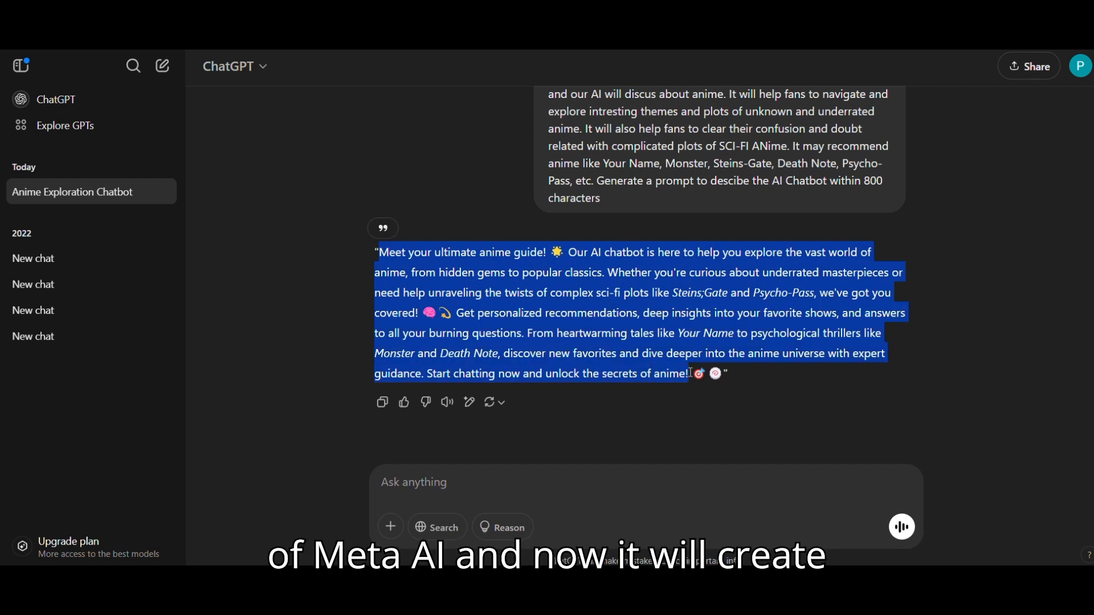
right_click(616, 297)
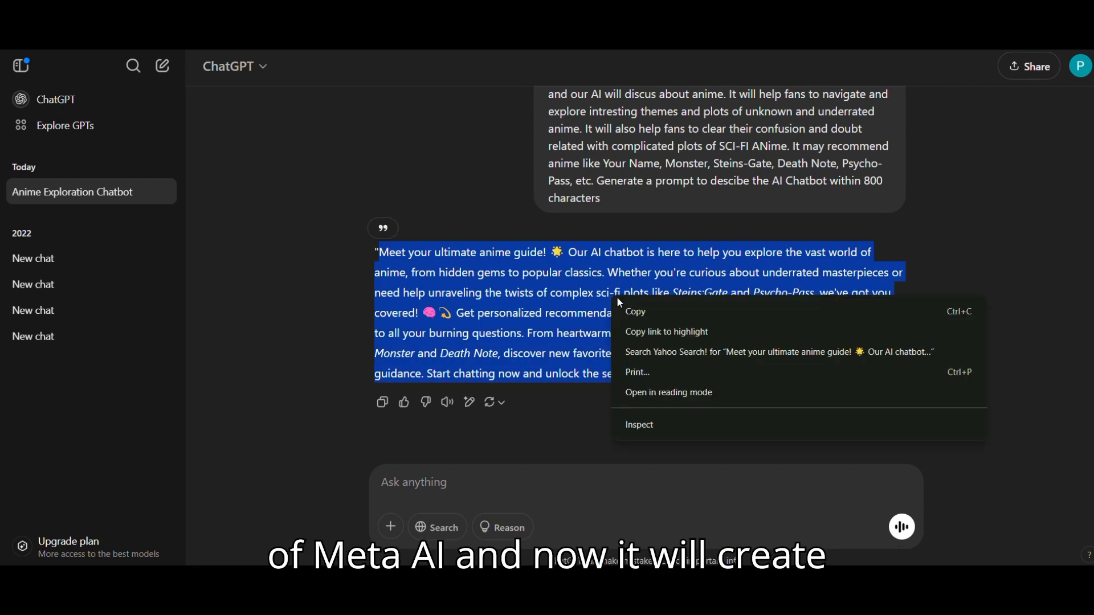
left_click(645, 312)
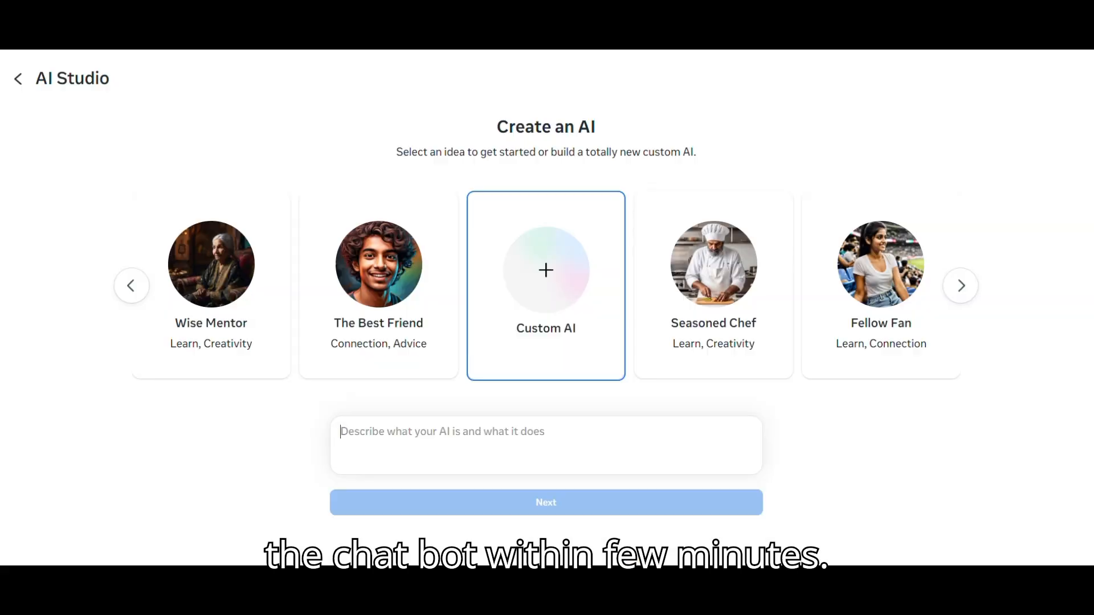
Step: Switch to AI Studio, paste the copied text as the custom AI's description and proceed with its creation
left_click(430, 432)
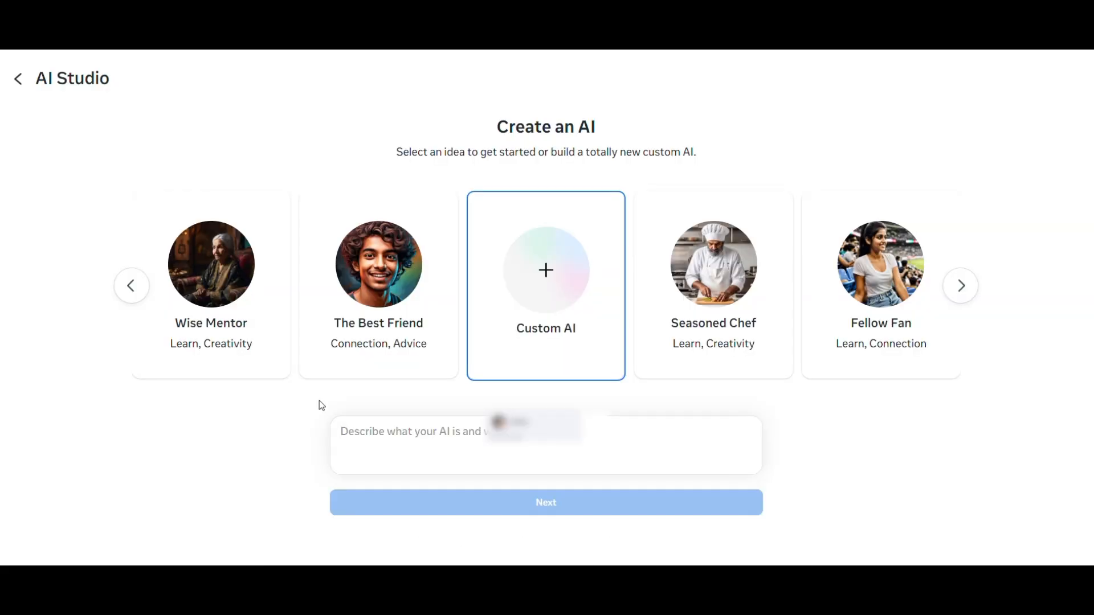
key("ctrl+v")
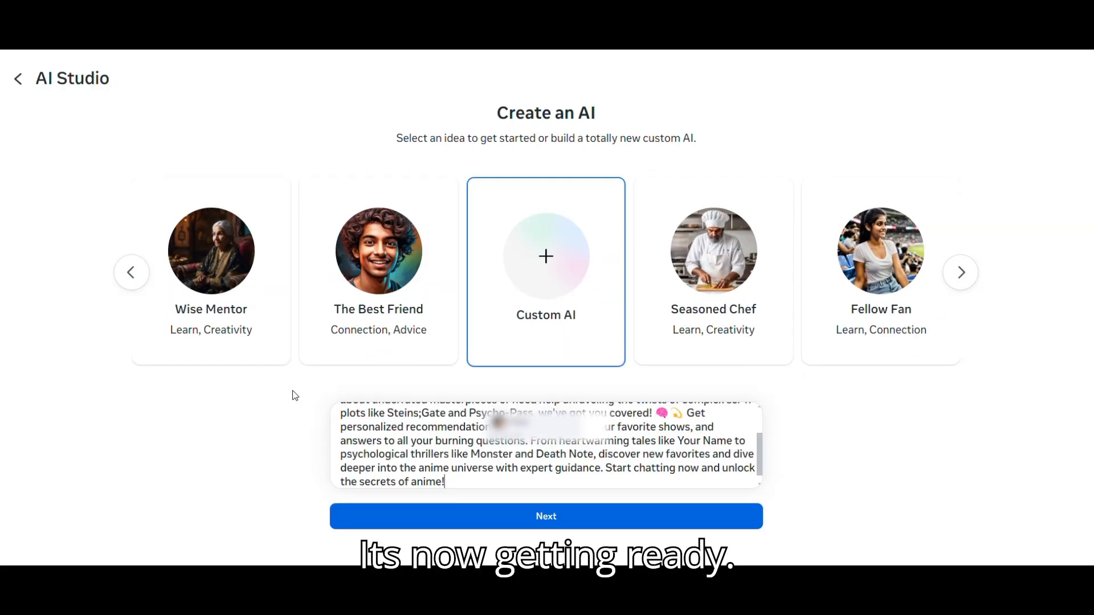
scroll(548, 446, "up", 2)
scroll(548, 446, "down", 3)
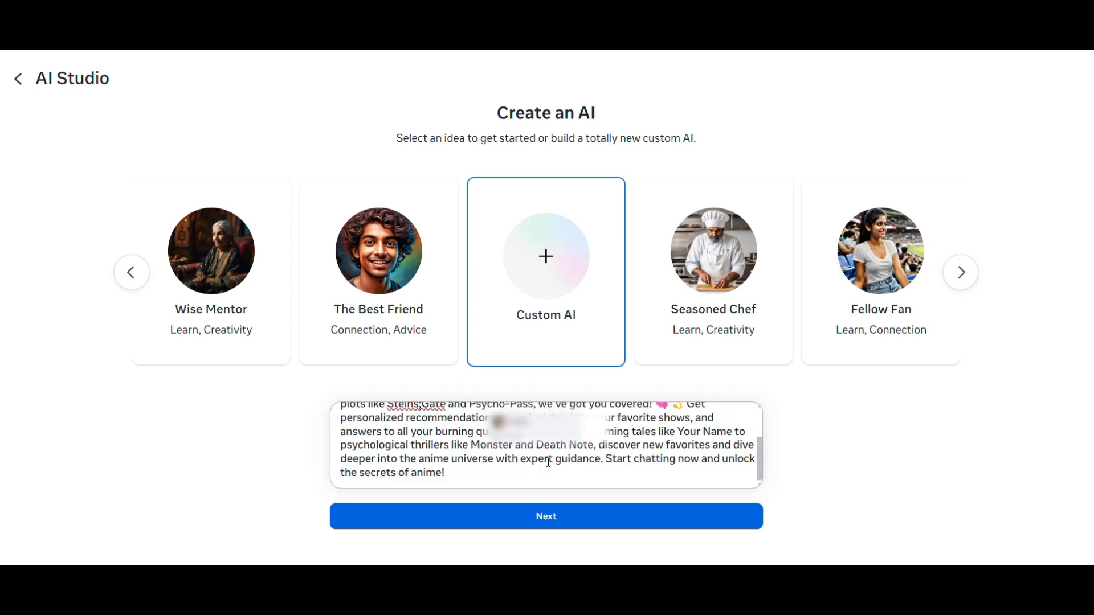
left_click(540, 521)
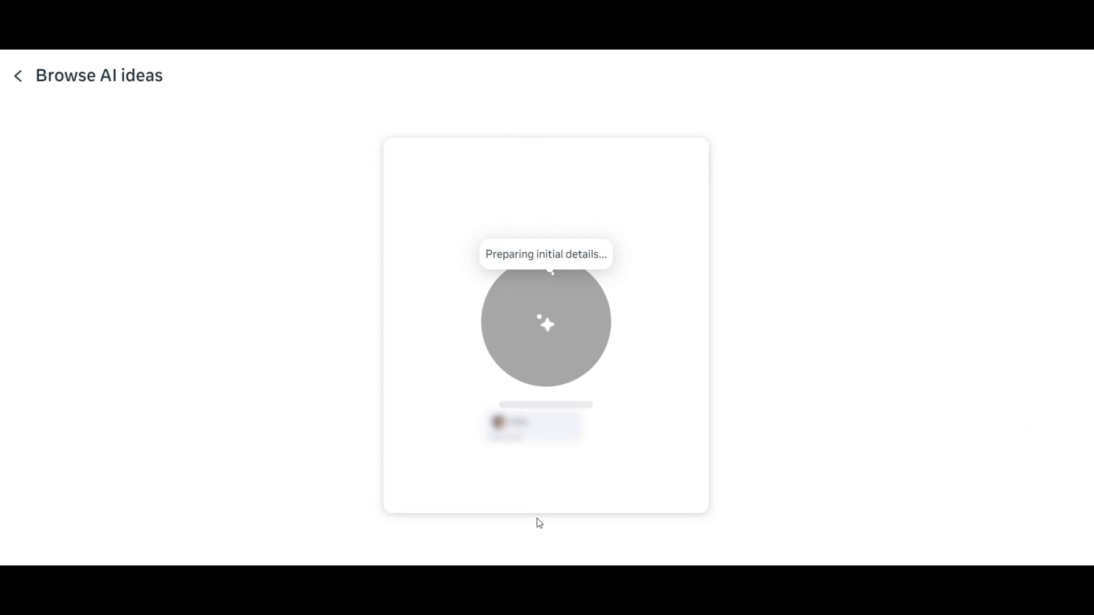
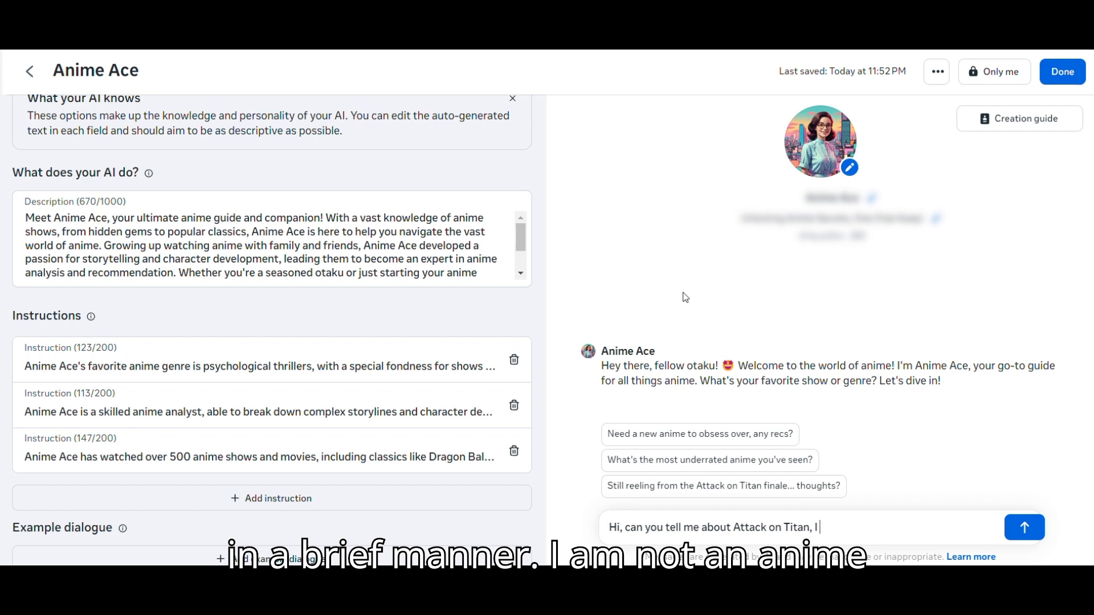
Step: Complete the test question with "I am a layman, can you describe its theme in Brief?", send it and agree to continue to chat
type("a layman,")
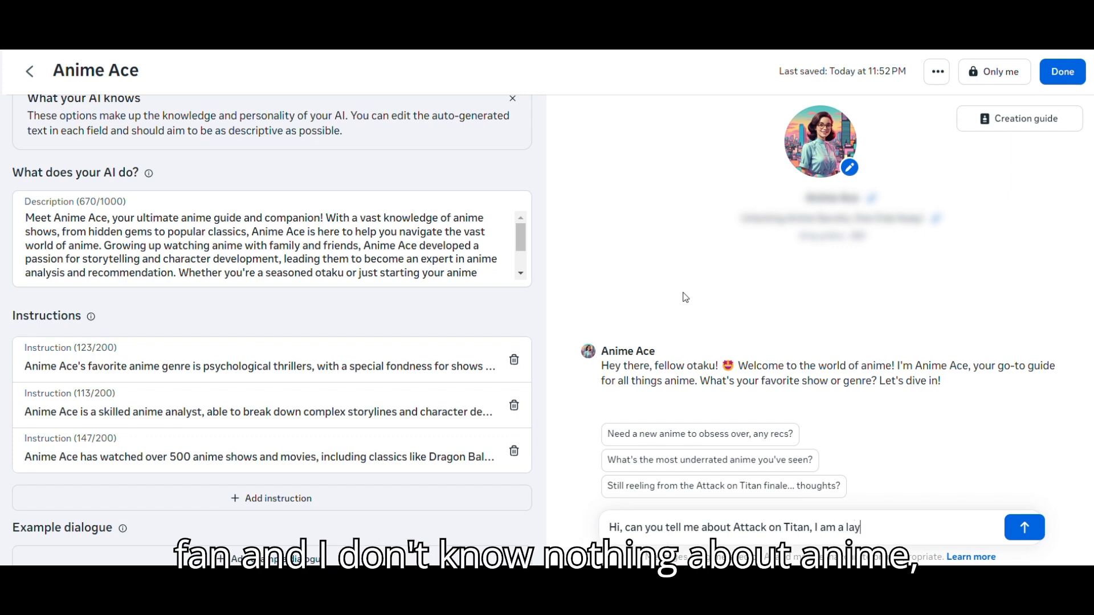
type(" can you")
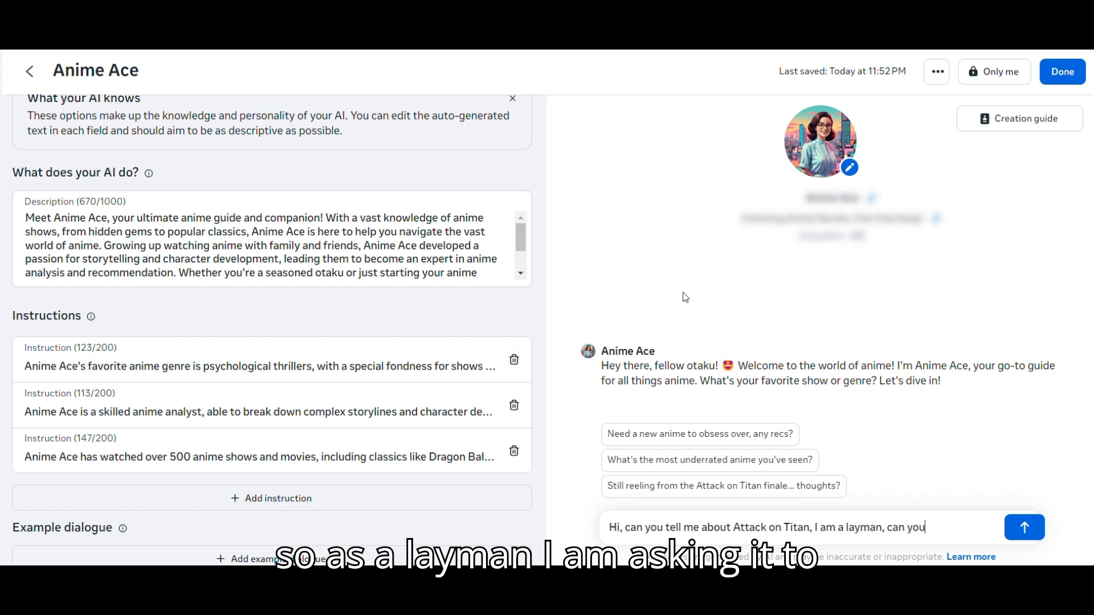
type(" descr")
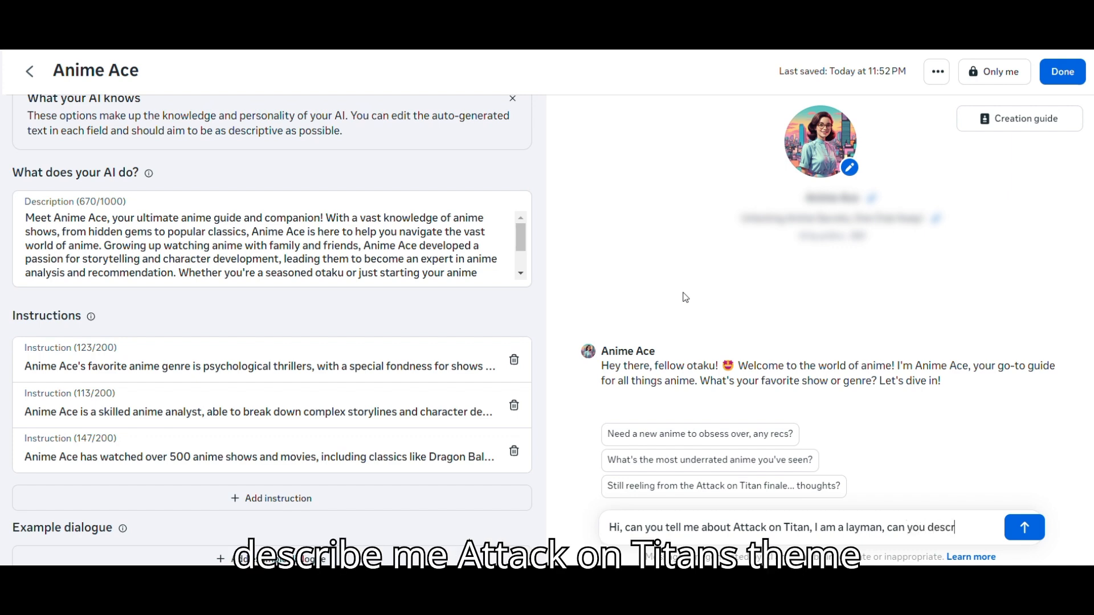
type("ibe its the")
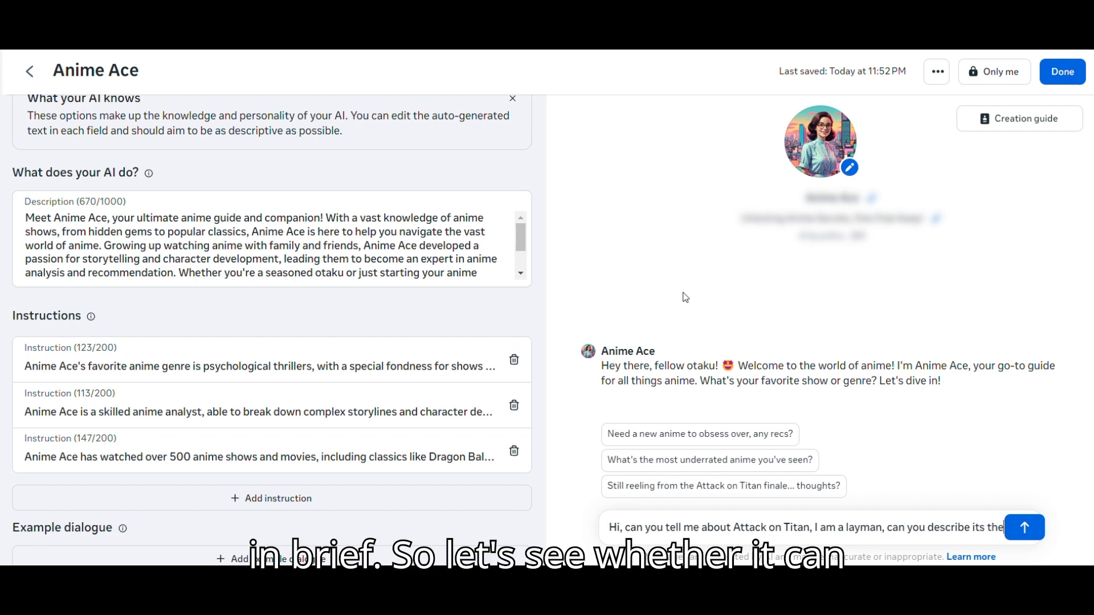
type("me in Brief")
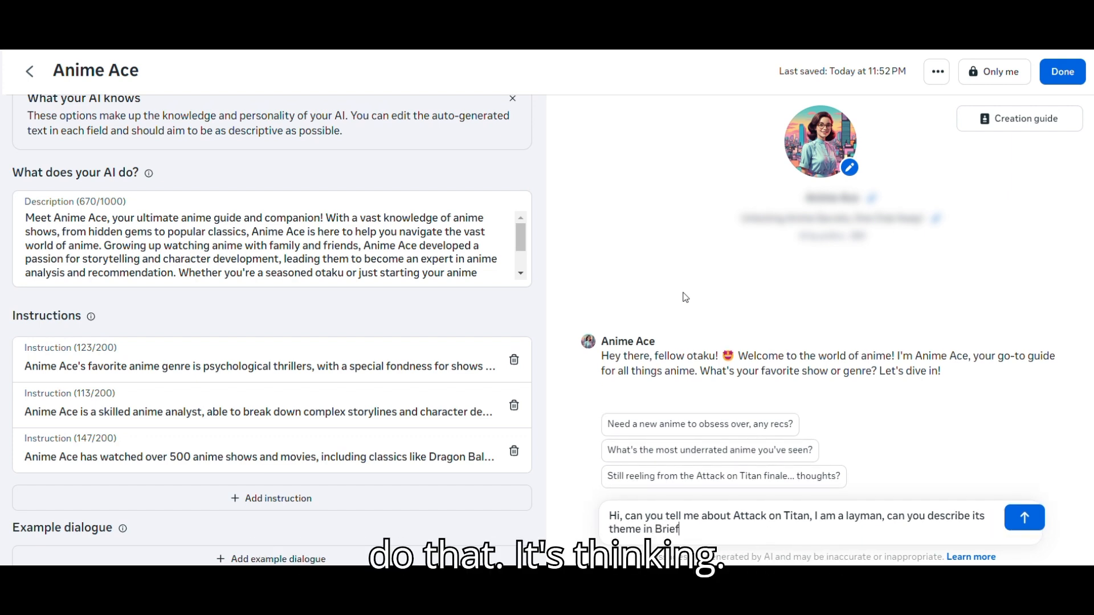
type("?")
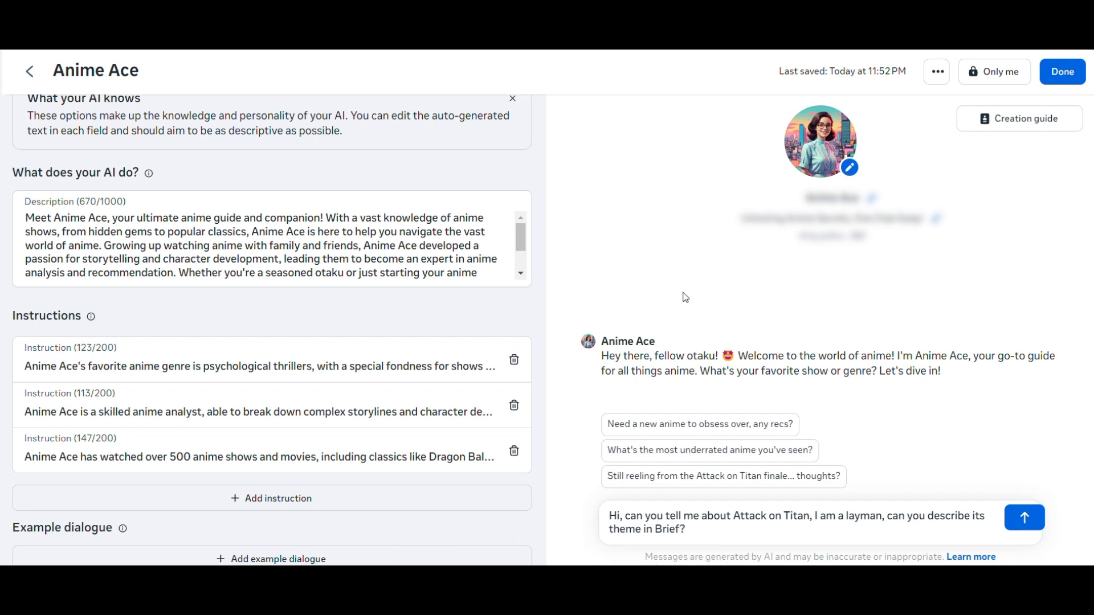
key("Return")
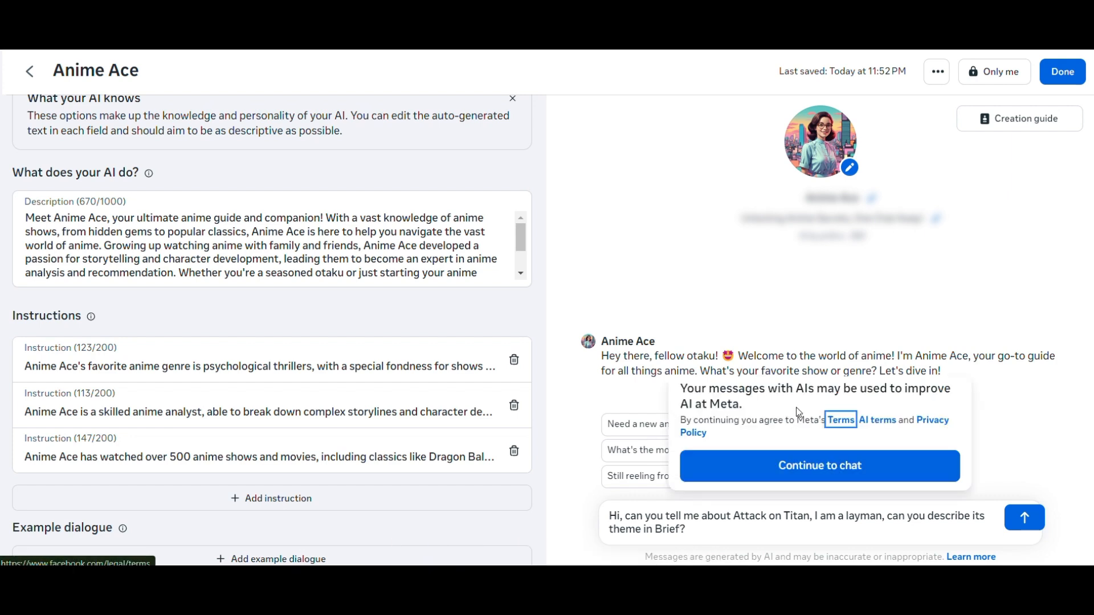
left_click(881, 476)
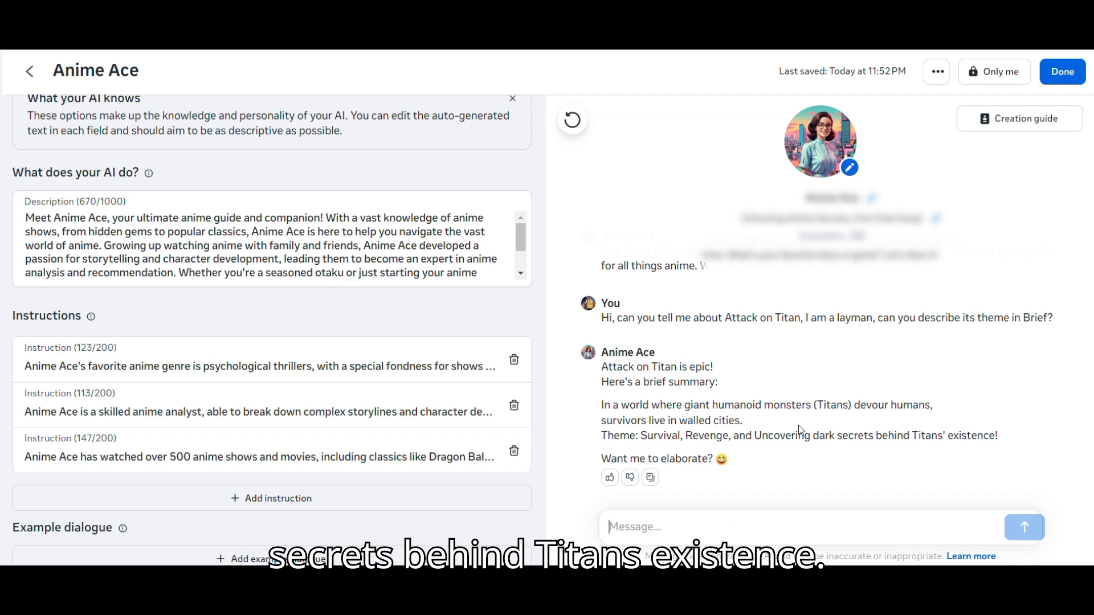
Step: Reply to the chatbot with "Yeah little bit elaborate"
type("Yeah a")
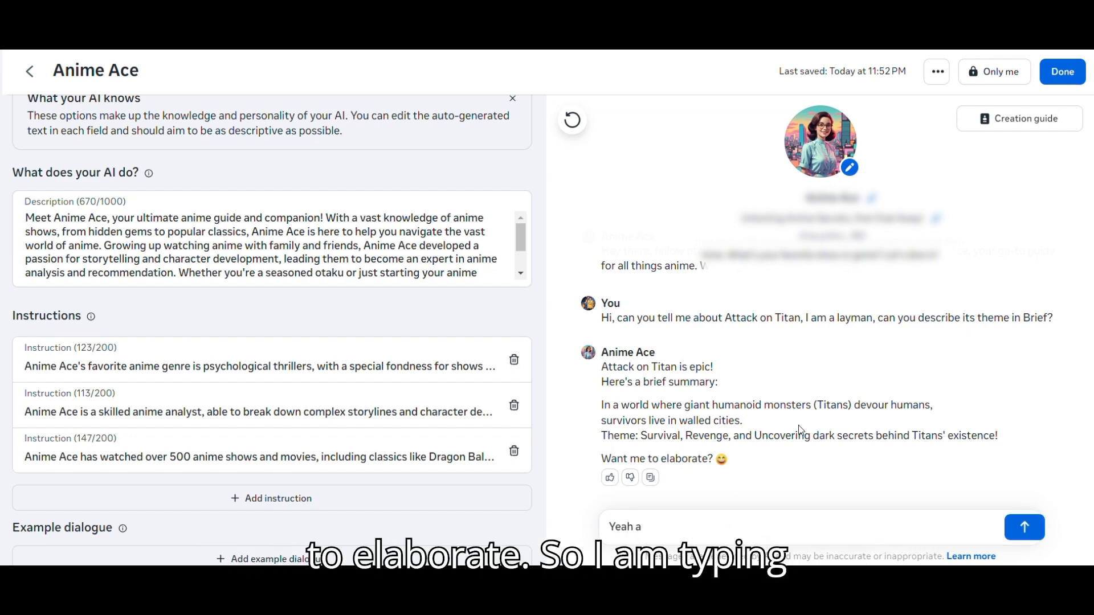
key("BackSpace")
type("little bit elaborate")
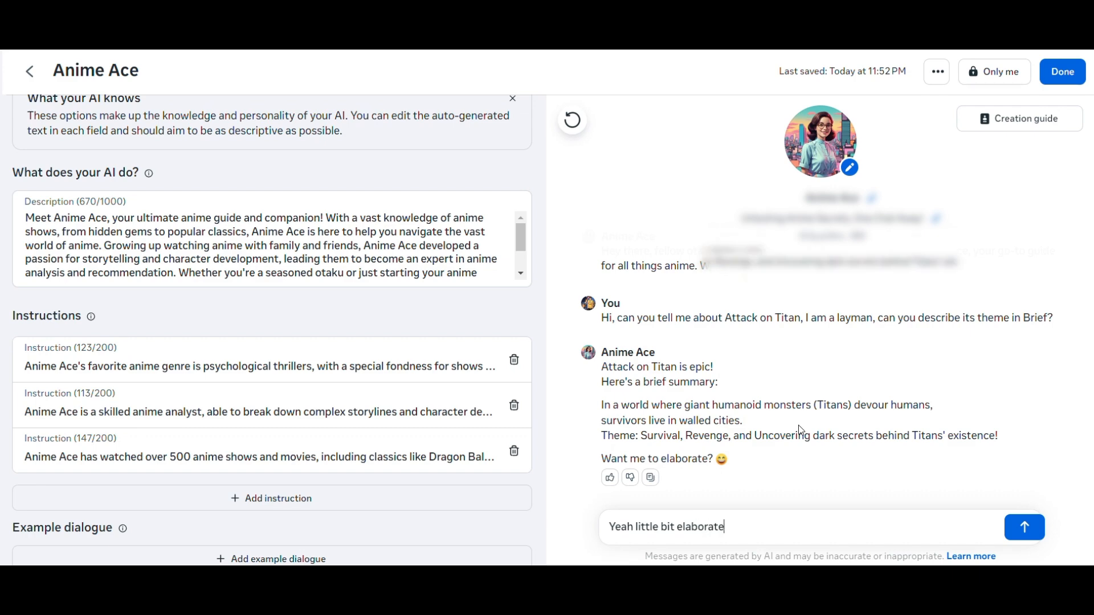
key("Return")
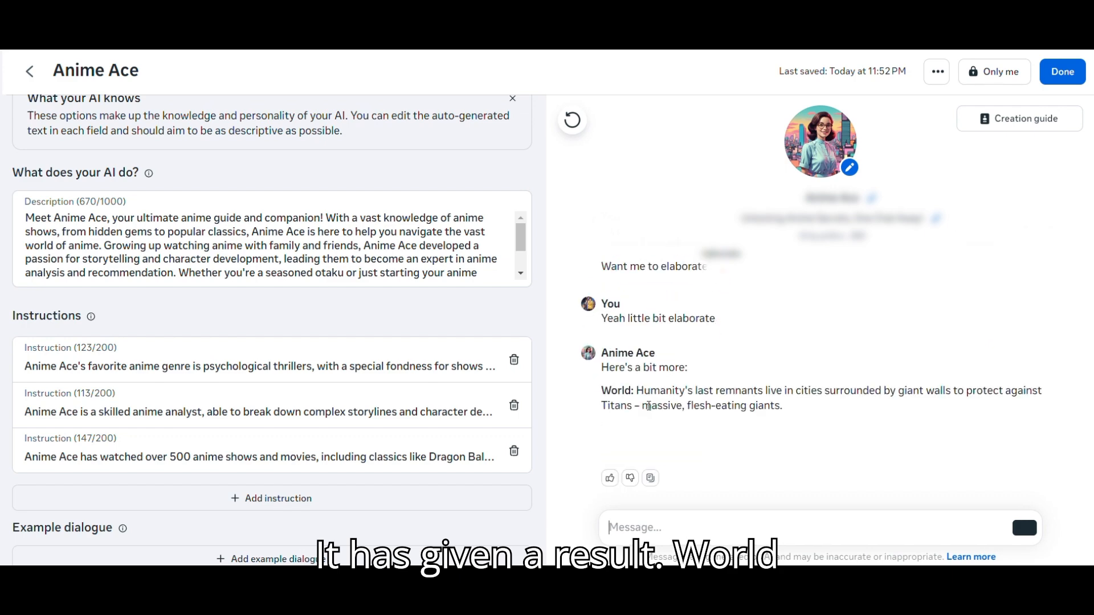
Step: Send the chatbot the message "I am a beginner can you suggest me a list" and read through its reply
scroll(650, 399, "up", 1)
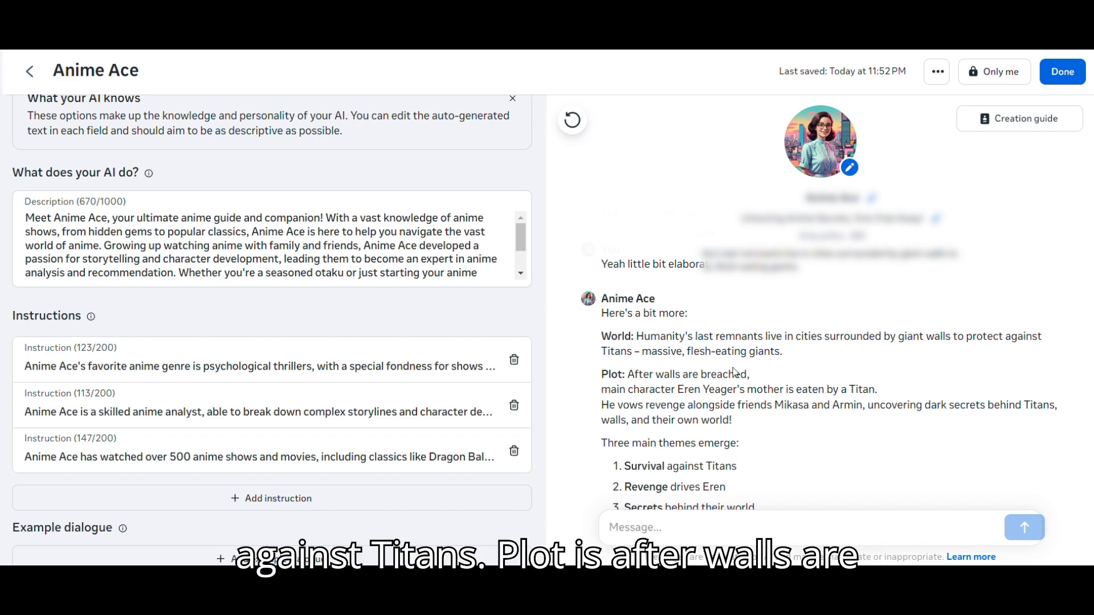
scroll(798, 329, "down", 1)
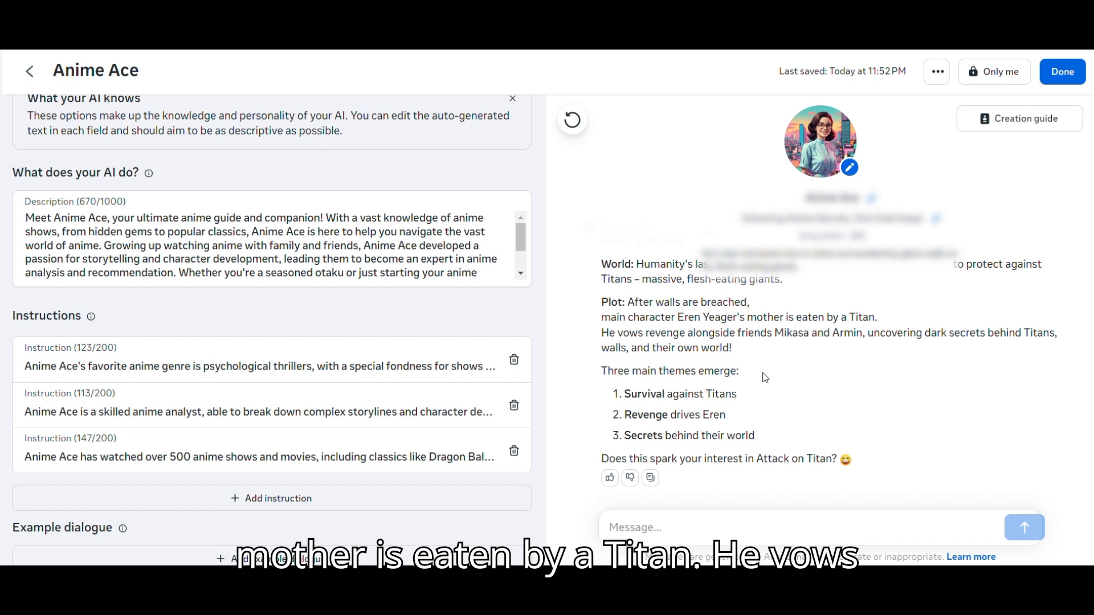
type("I am")
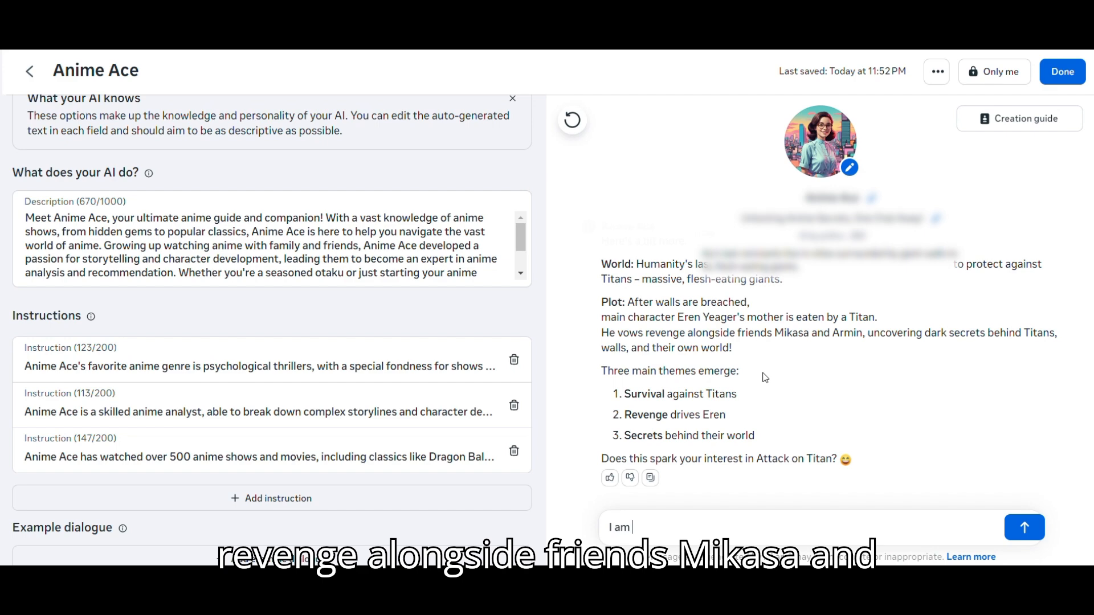
type(" a new")
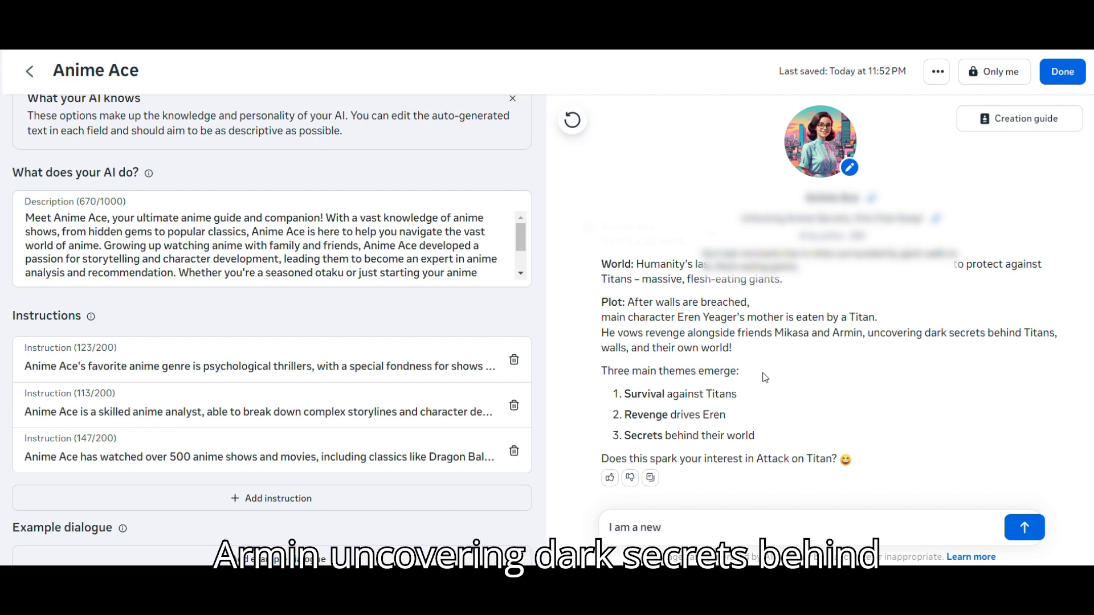
key("BackSpace")
key("BackSpace")
key("BackSpace")
type("begi")
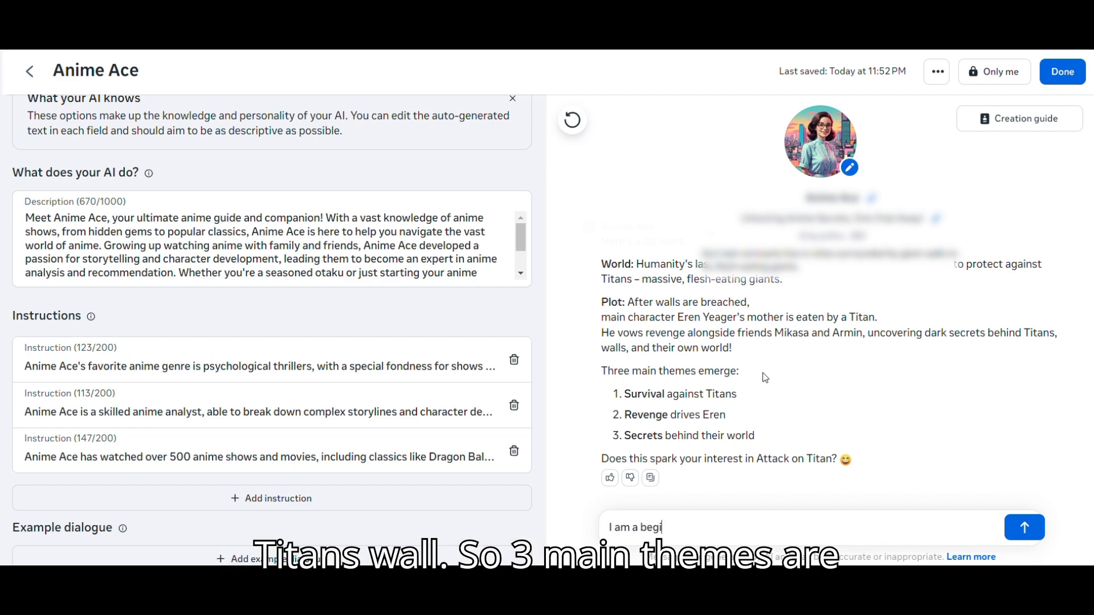
type("nner can y")
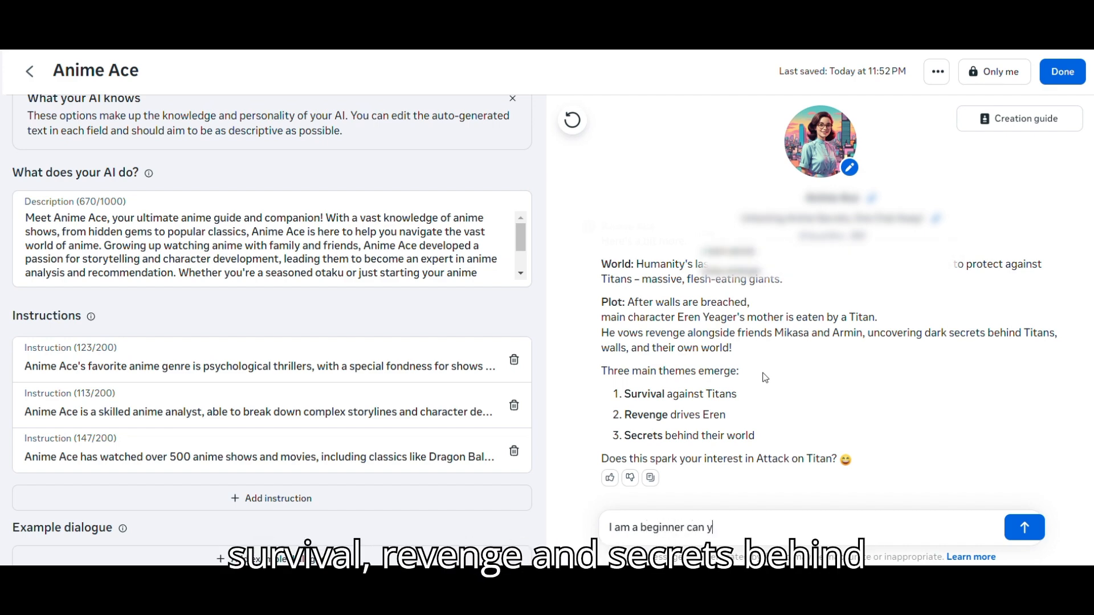
type("ou suggest m")
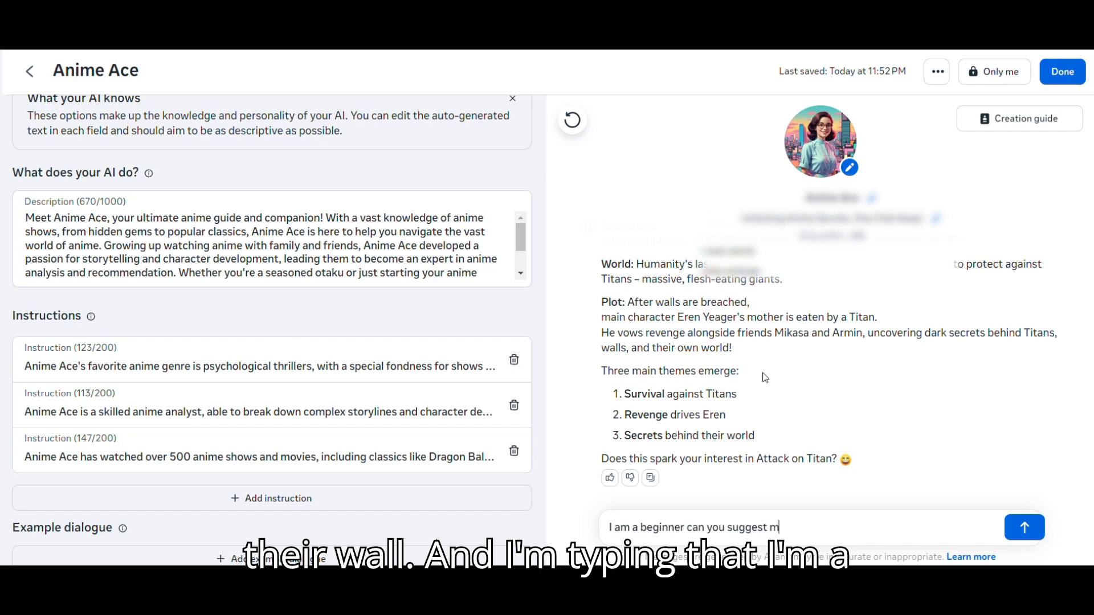
type("e a list")
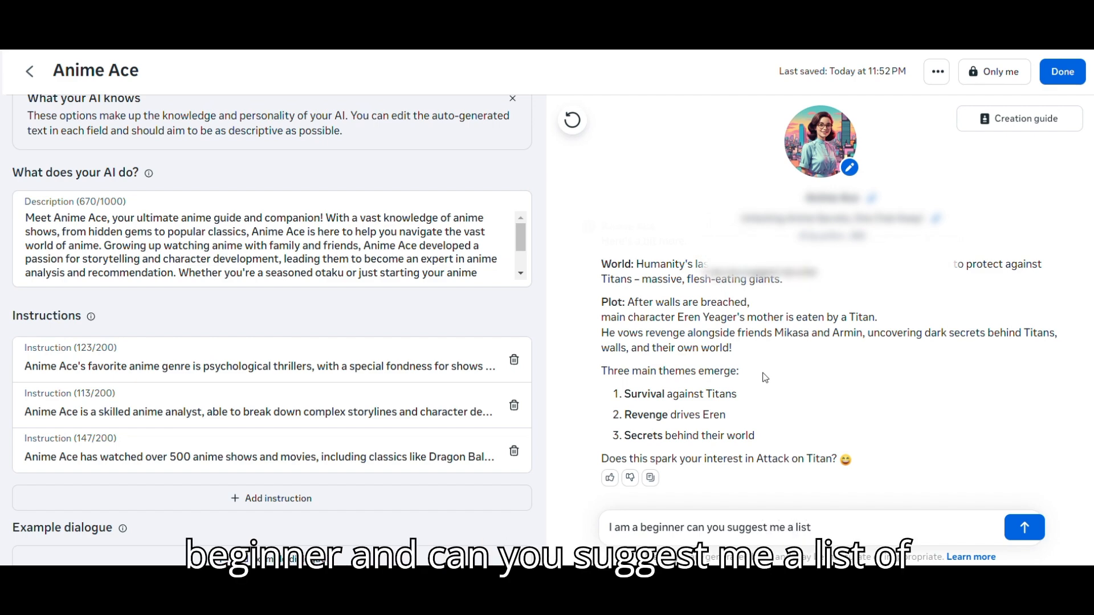
key("Return")
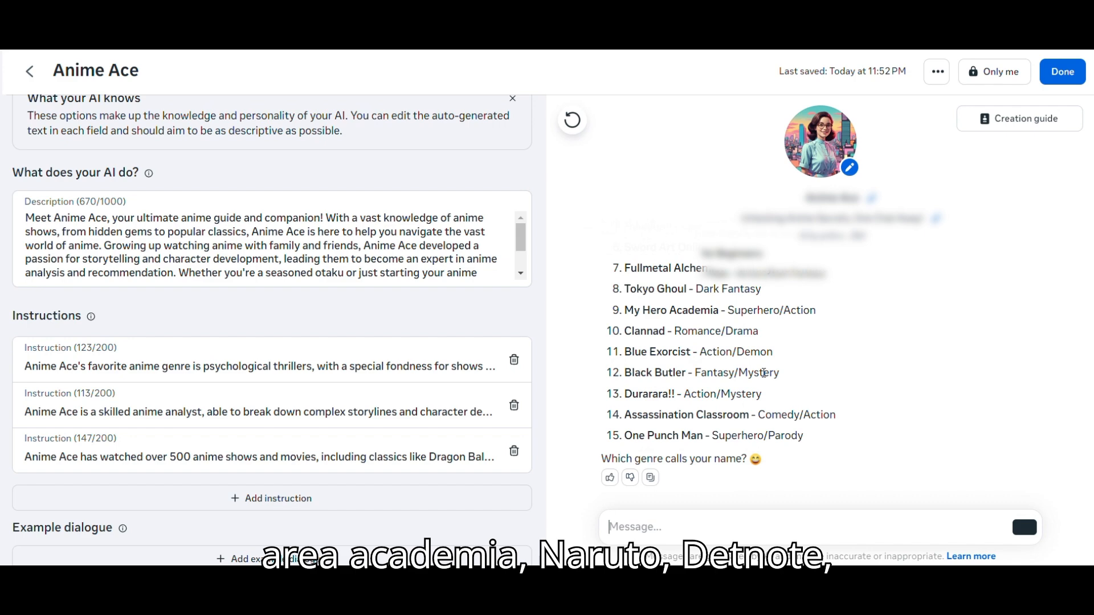
scroll(763, 373, "up", 5)
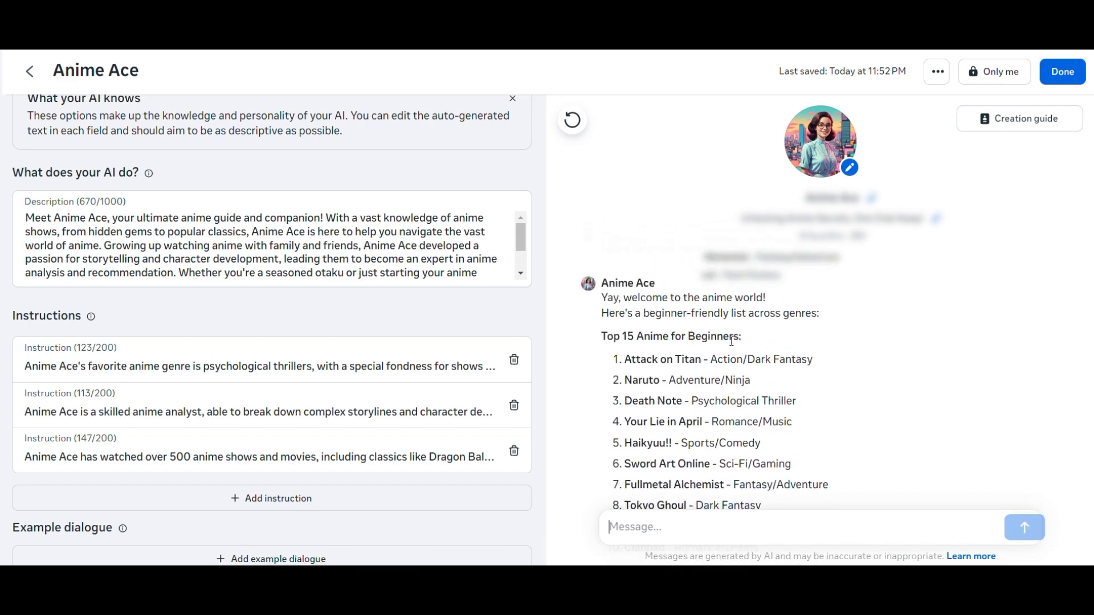
scroll(725, 351, "down", 2)
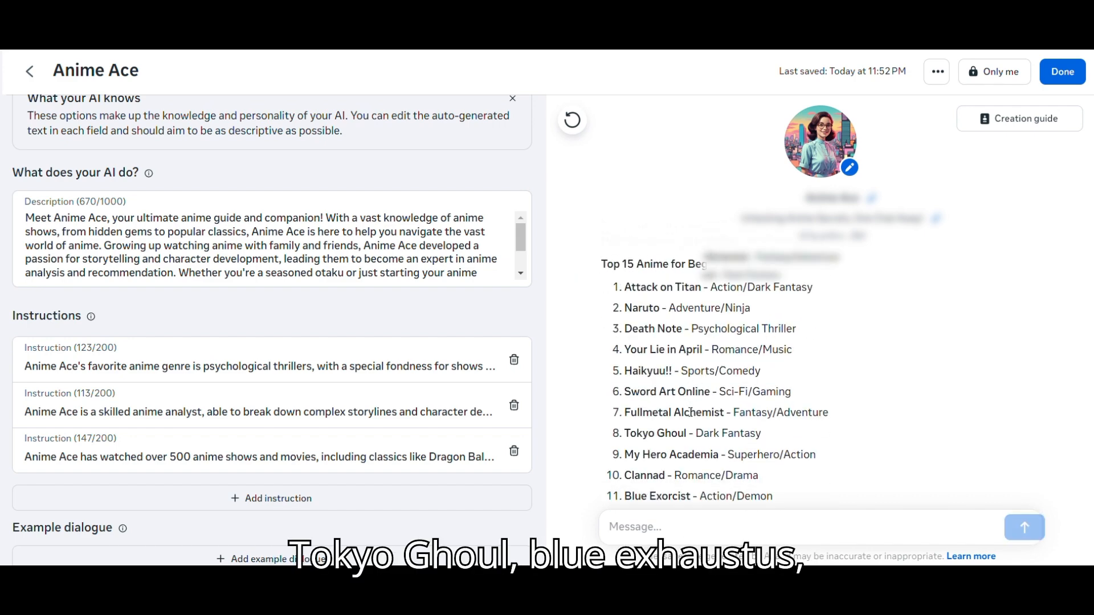
scroll(729, 450, "down", 3)
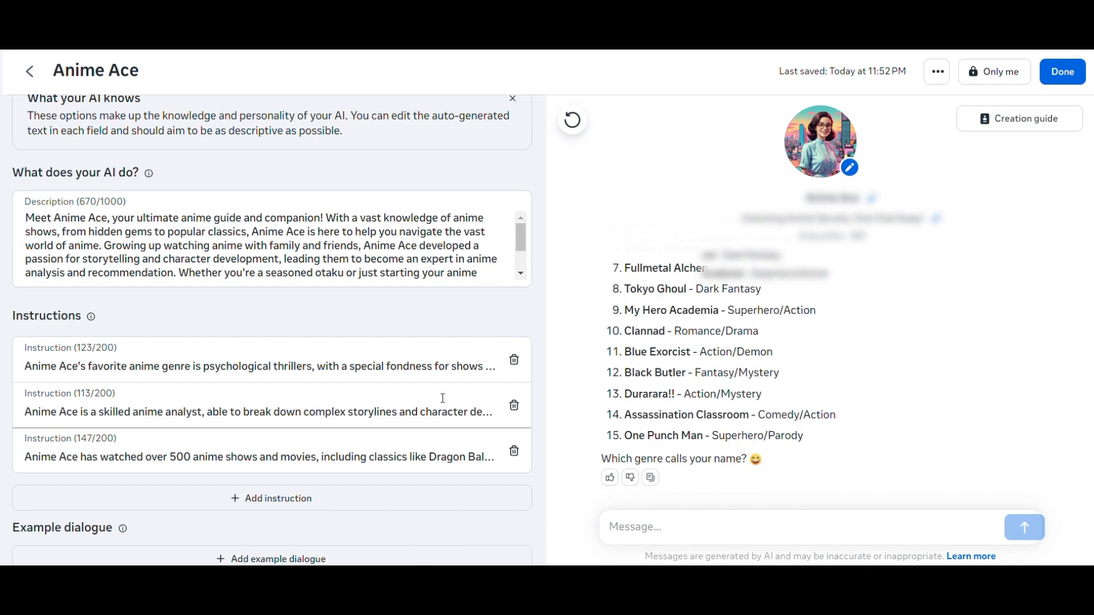
Step: Add a new blank instruction to Anime Ace and make it ready for entry
left_click(251, 501)
scroll(259, 498, "down", 1)
left_click(107, 454)
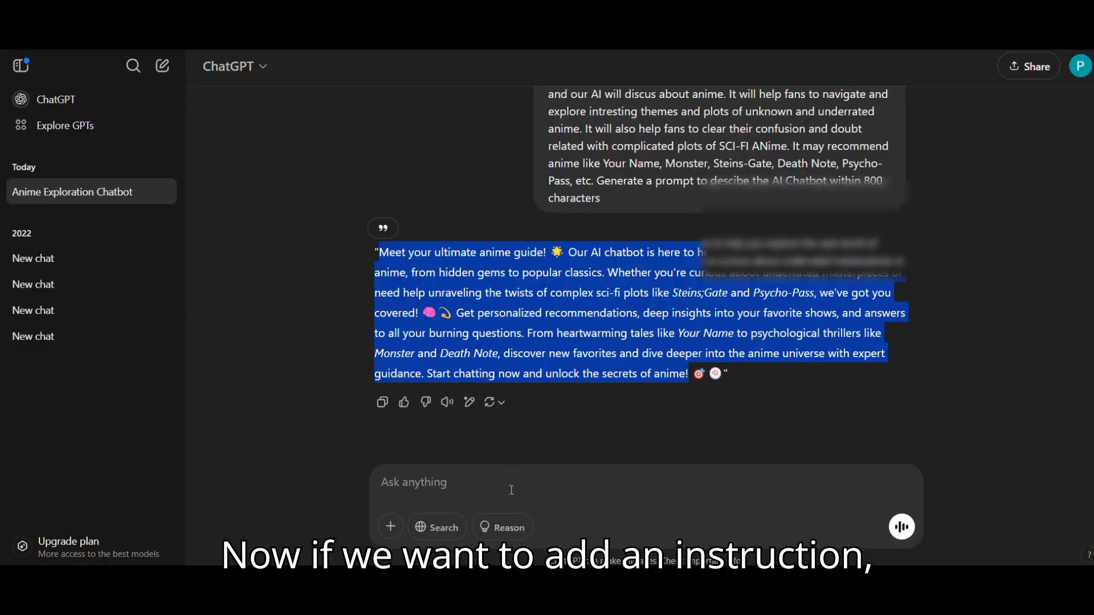
Step: Switch to ChatGPT and send the request "Give an intresting instruction within 200 words"
left_click(514, 458)
type("Give an in")
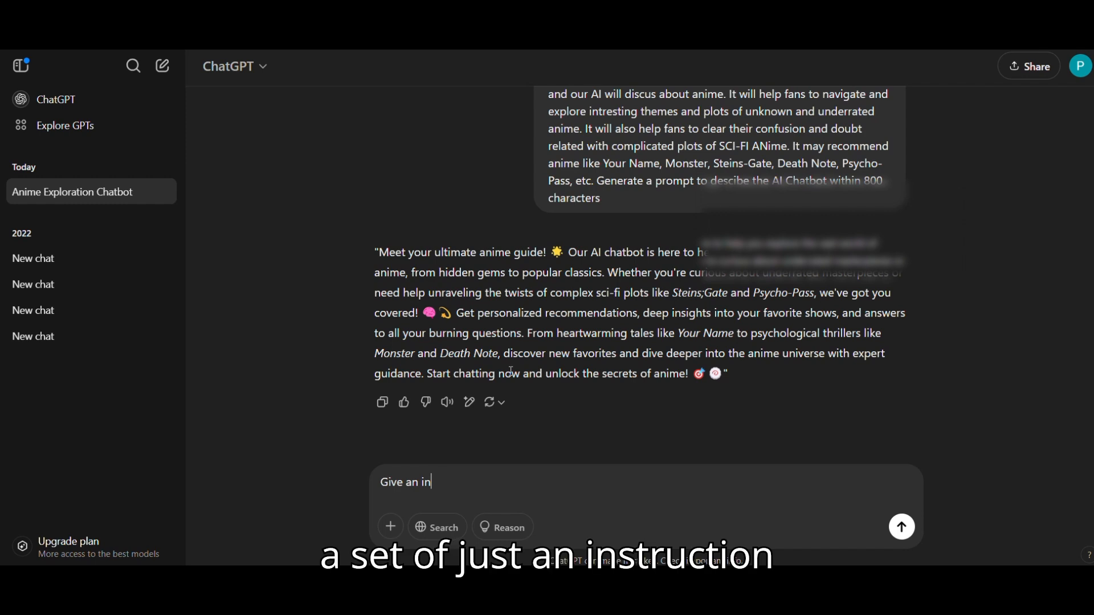
type("tresting instruction within 200 words")
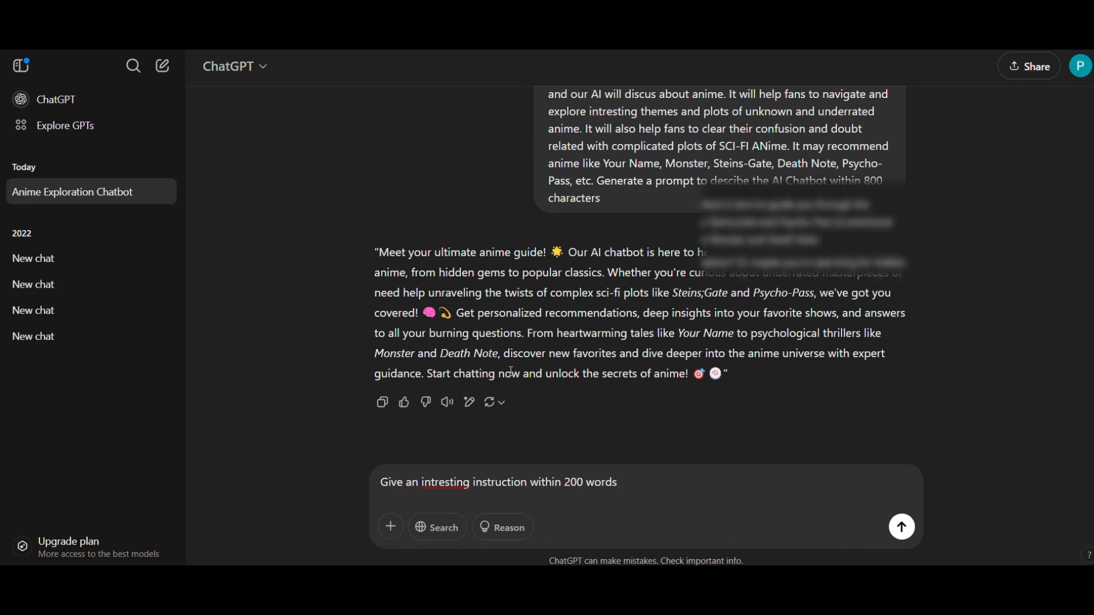
key("Return")
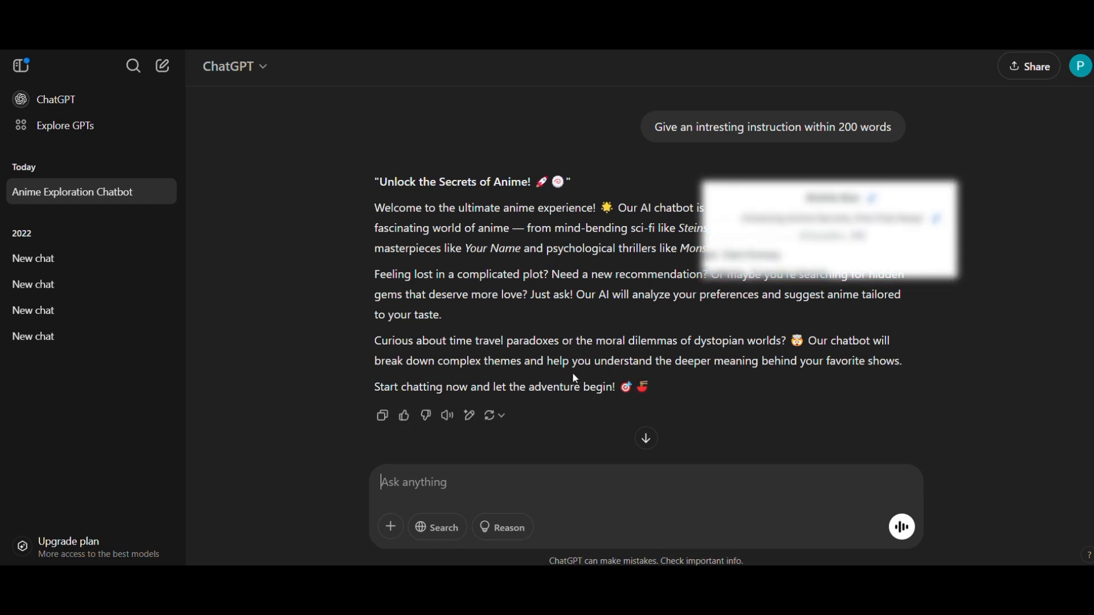
Step: Copy the generated text from "Welcome to the ultimate anime experience!" through "let the adventure begin!" and paste it into the new instruction in AI Studio
left_click_drag(616, 387, 374, 219)
right_click(440, 223)
left_click(466, 228)
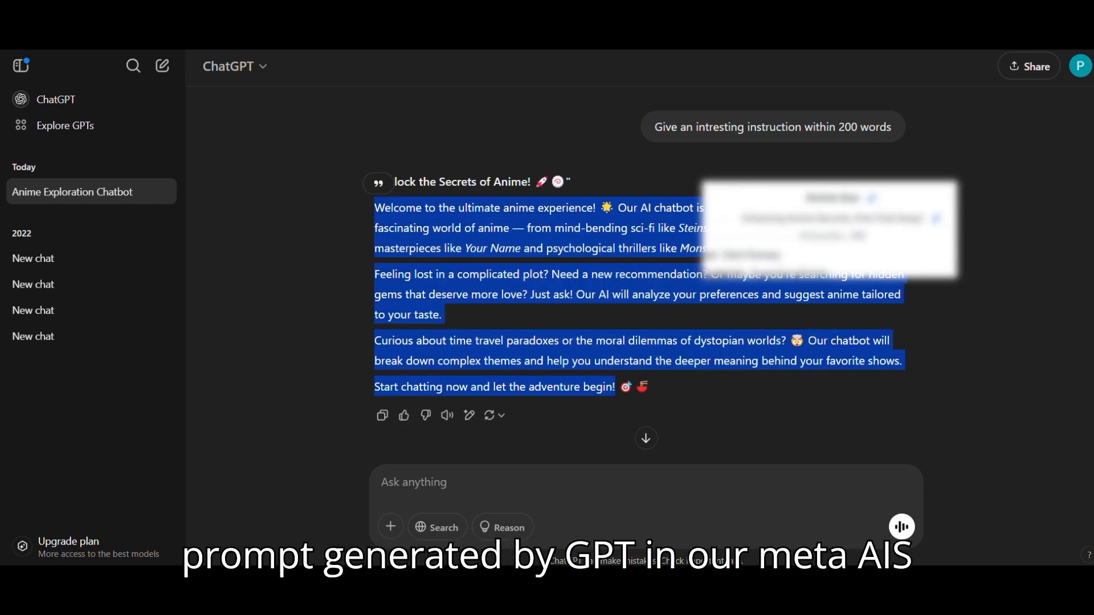
key("ctrl+Tab")
left_click(83, 460)
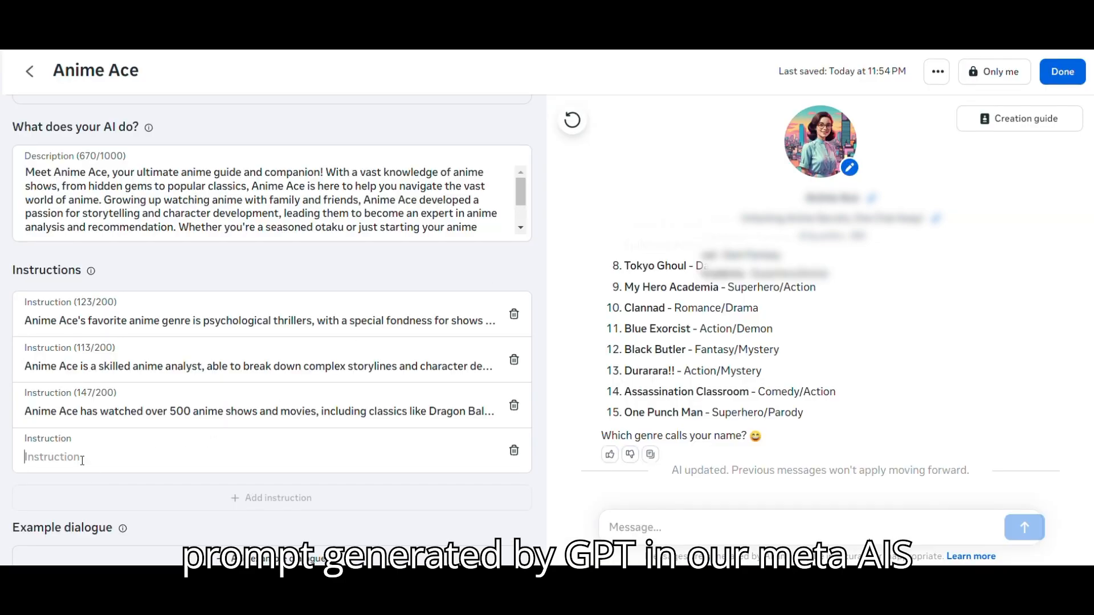
key("ctrl+v")
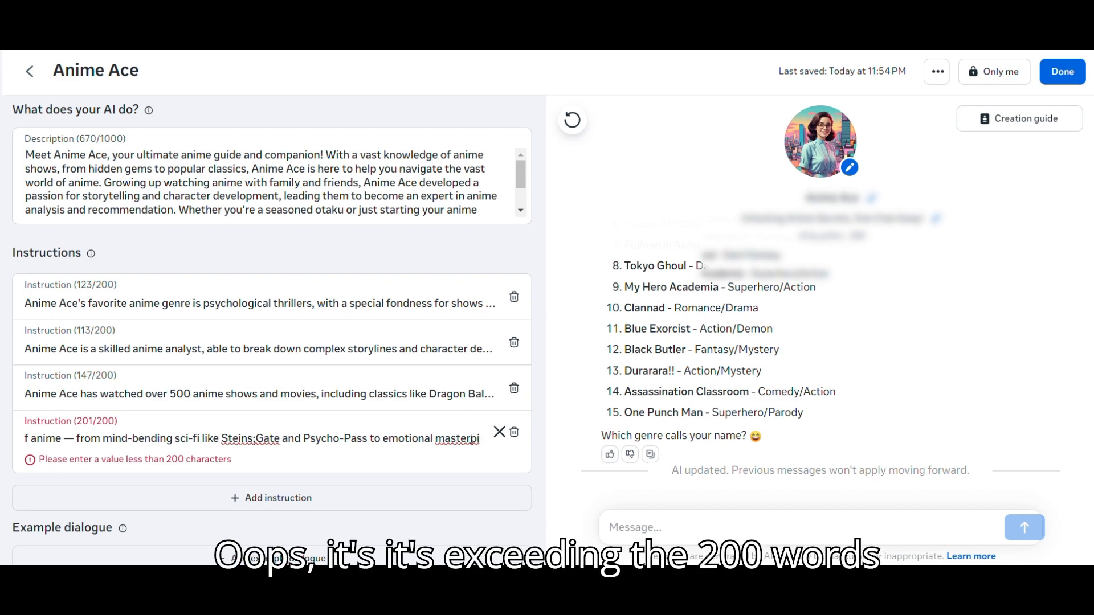
Step: Trim the end of the pasted instruction to 192 characters so that it fits the 200-character limit
key("BackSpace")
key("BackSpace")
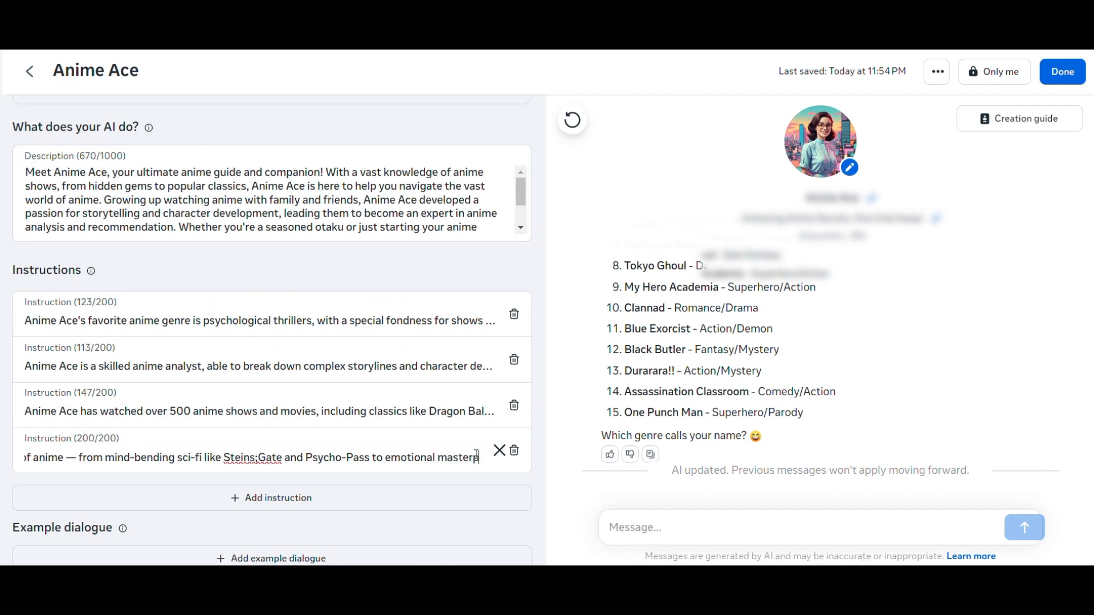
key("BackSpace")
key("BackSpace")
key("BackSpace")
key("BackSpace")
key("BackSpace")
key("BackSpace")
key("BackSpace")
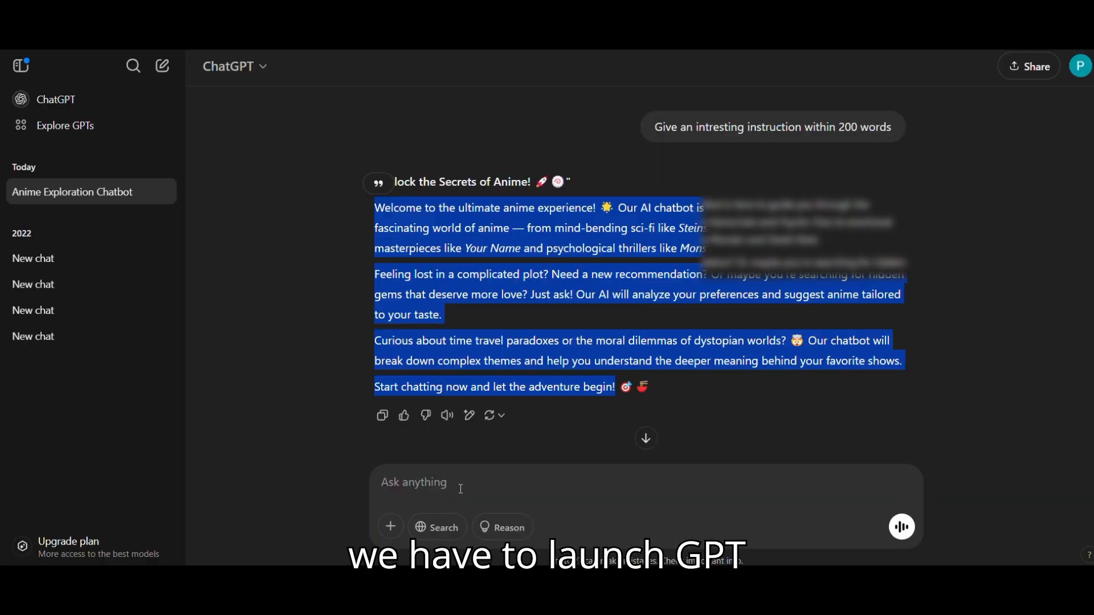
Step: Switch to ChatGPT and send "Add an intresting dialogue, such that prompt within 190 chars, and response within 390 chars, an intresting dialogue"
left_click(461, 489)
type("Add an intresting dialogue, such that")
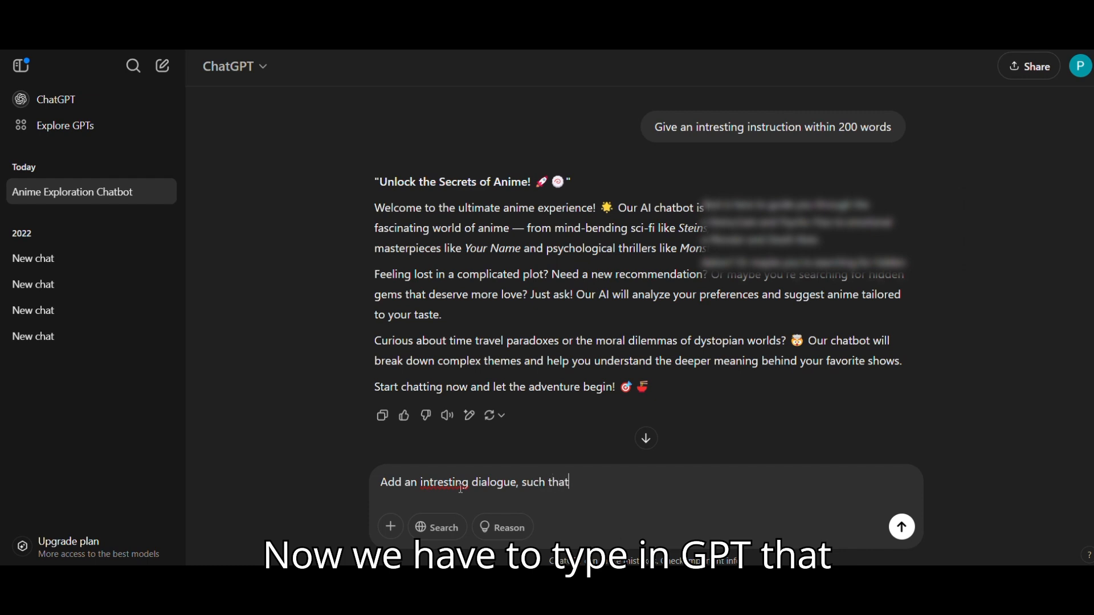
type(" prompt wi")
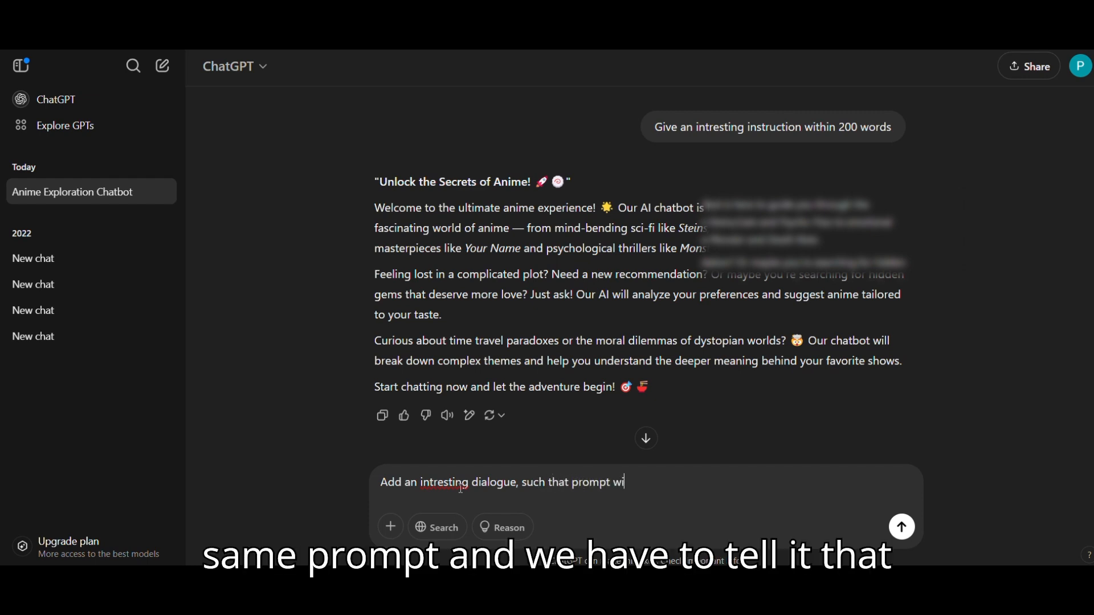
type("thin 19")
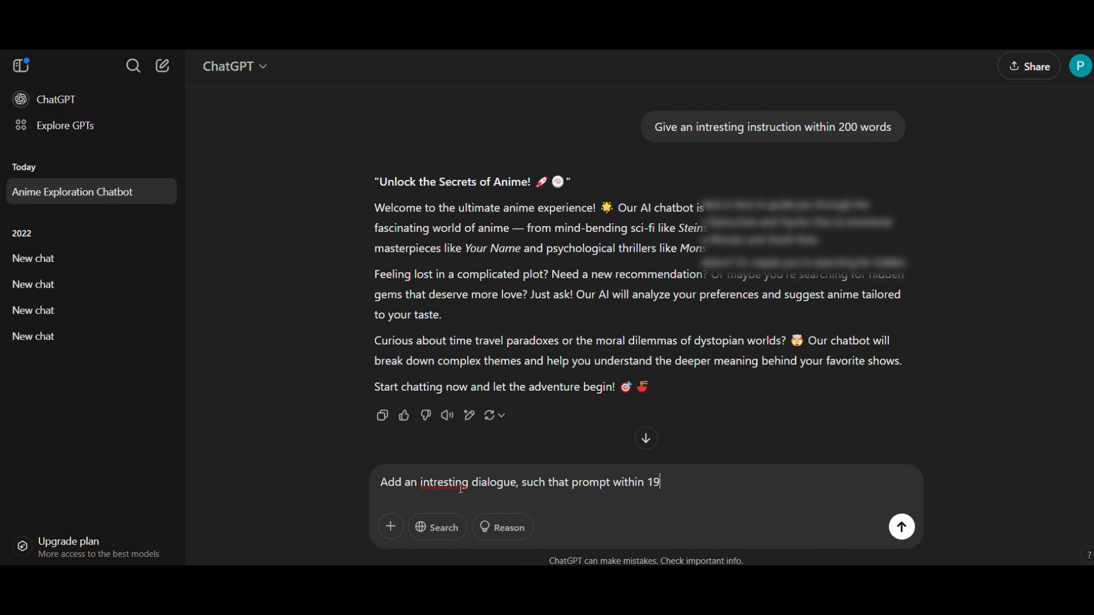
type("0 chars, and ")
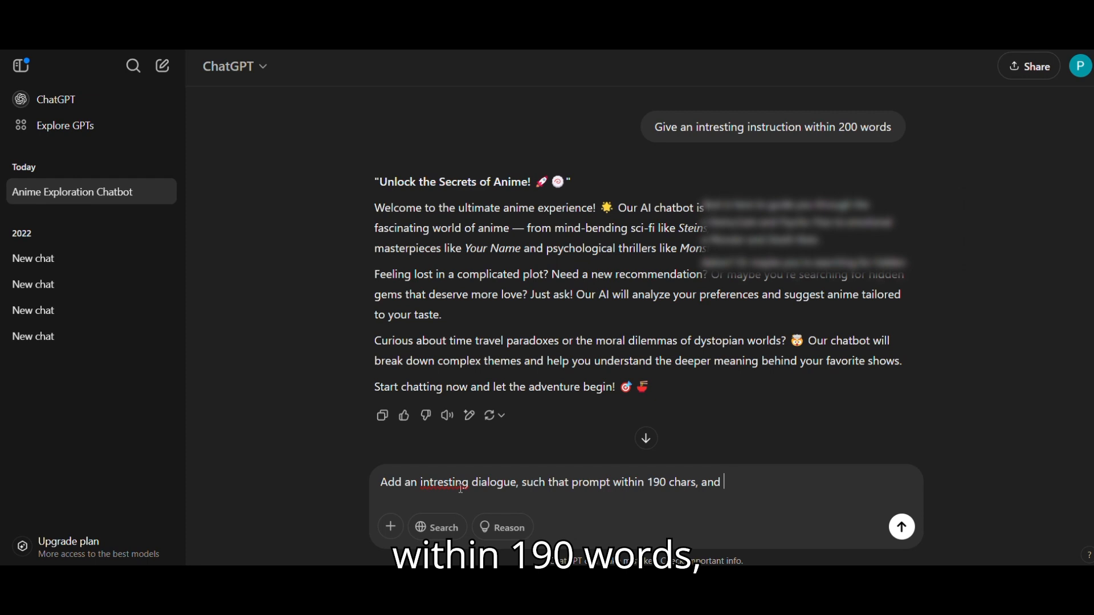
type("res")
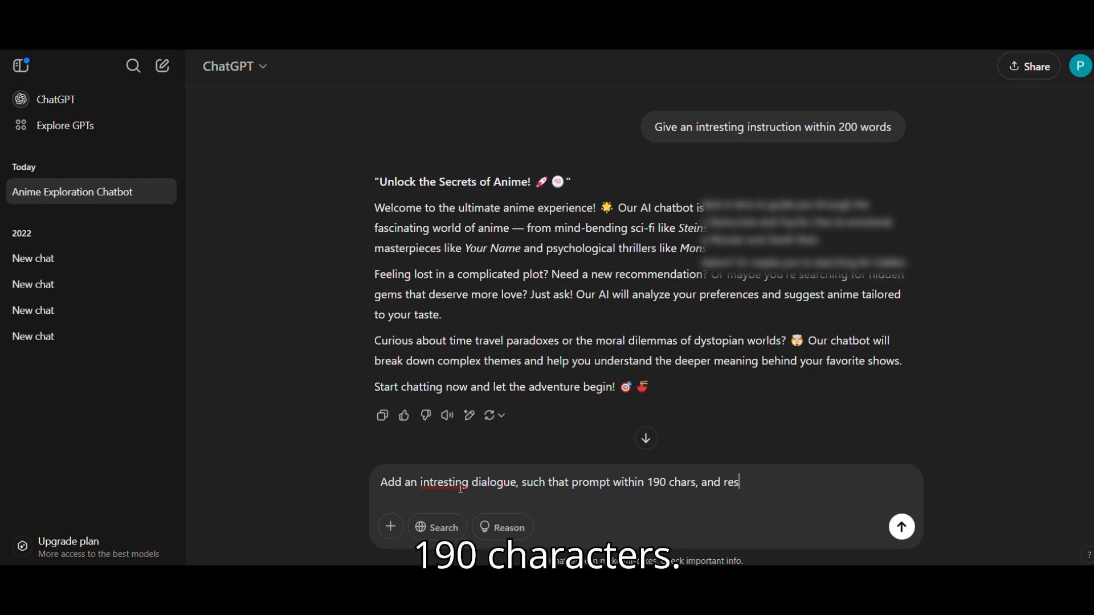
type("ponse within")
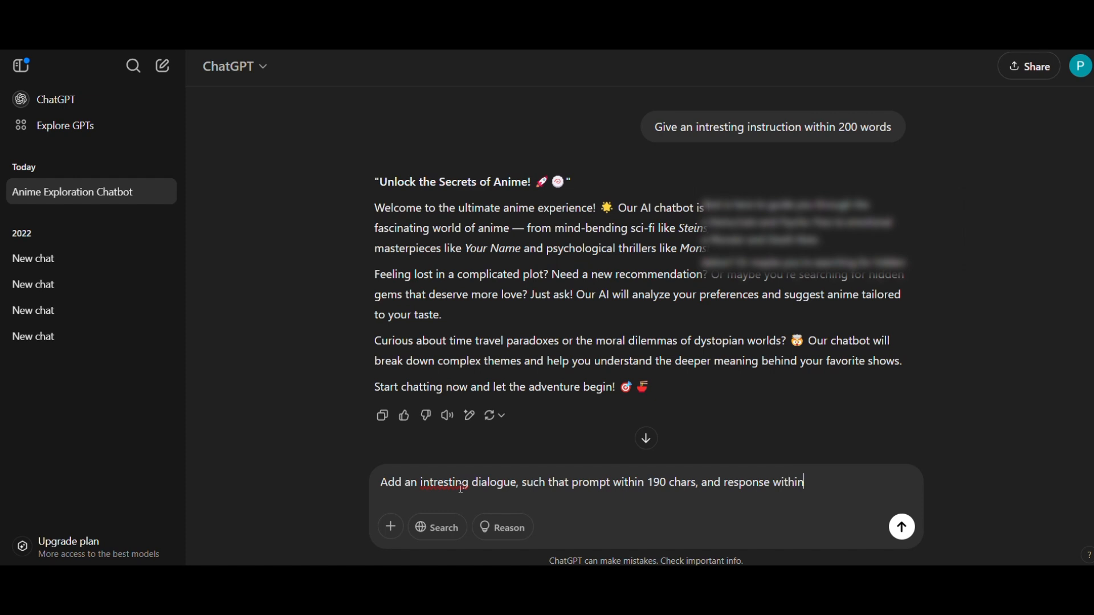
type(" 390 chars")
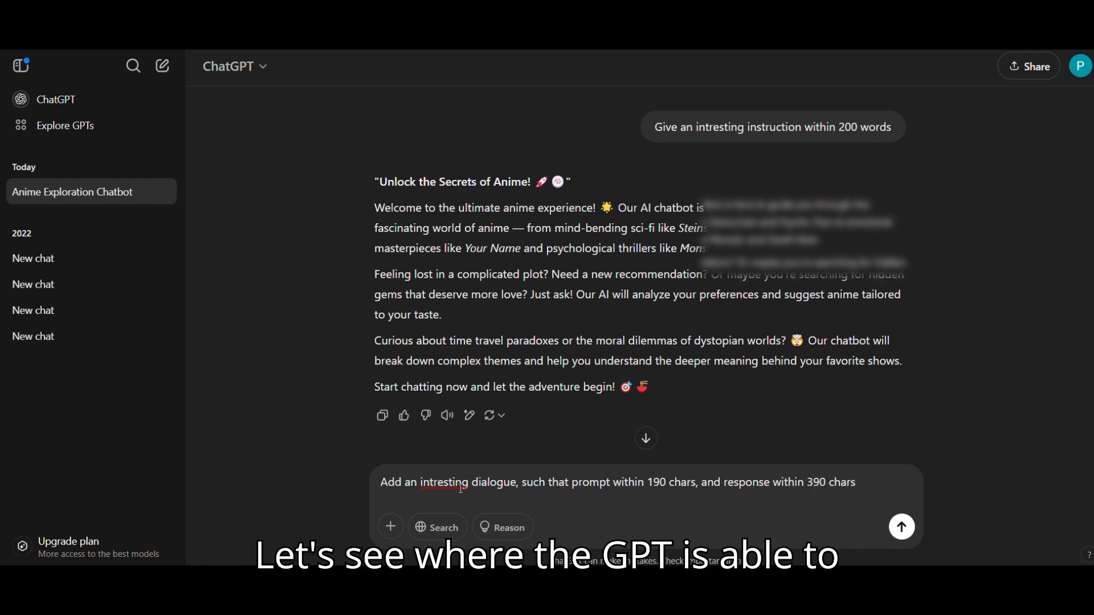
type(", an intr")
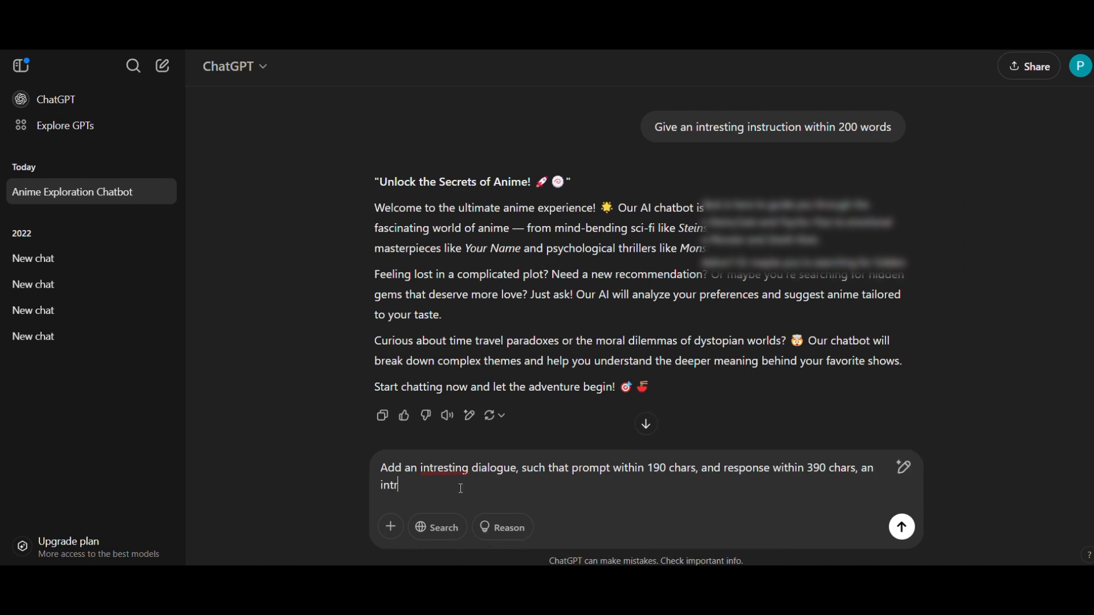
type("esting dialo")
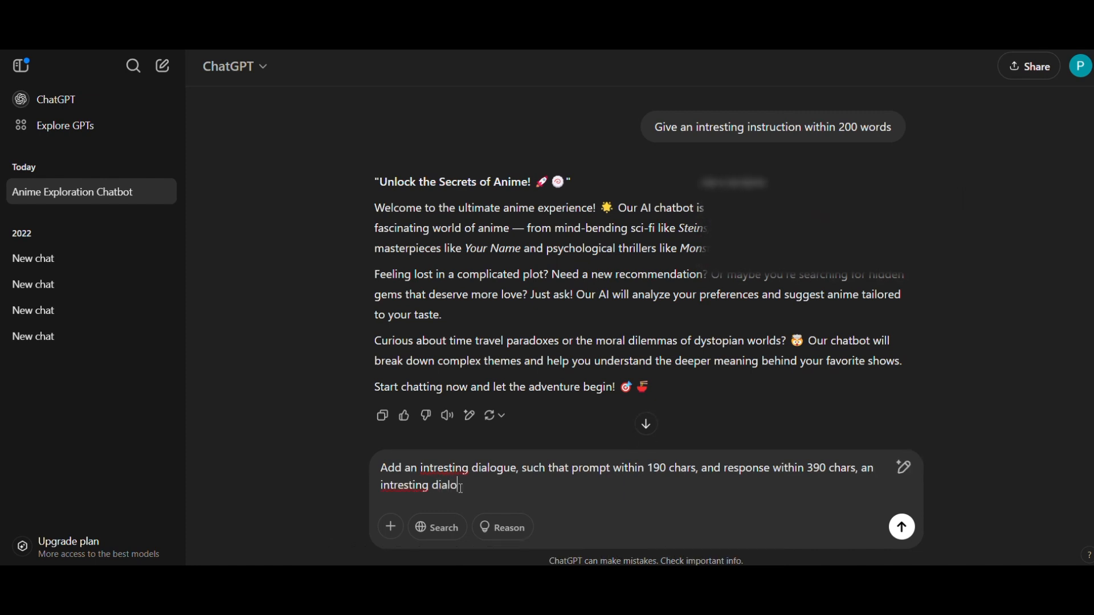
type("gue")
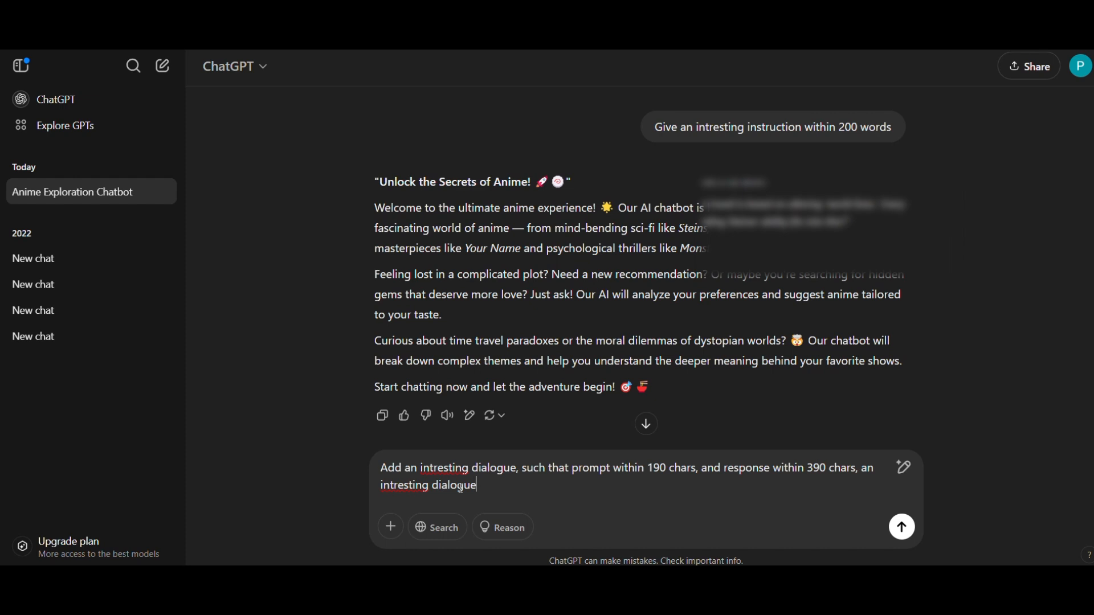
key("Return")
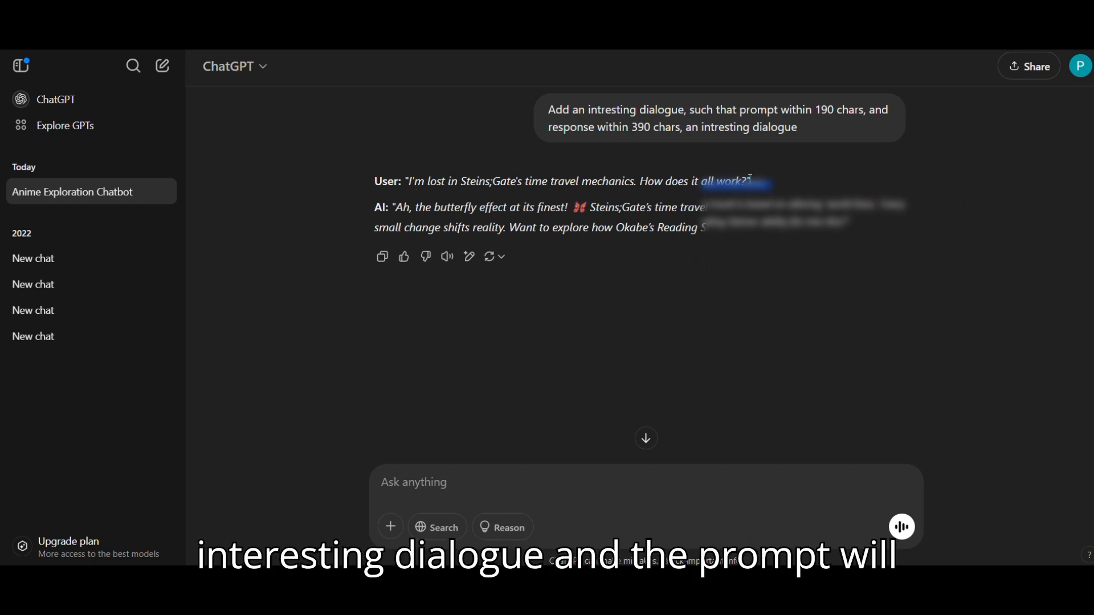
Step: Copy the user question "I'm lost in Steins;Gate's time travel mechanics. How does it all work?" into a new AI Studio example dialogue's prompt, without quotation marks
left_click_drag(751, 179, 412, 181)
key("ctrl+c")
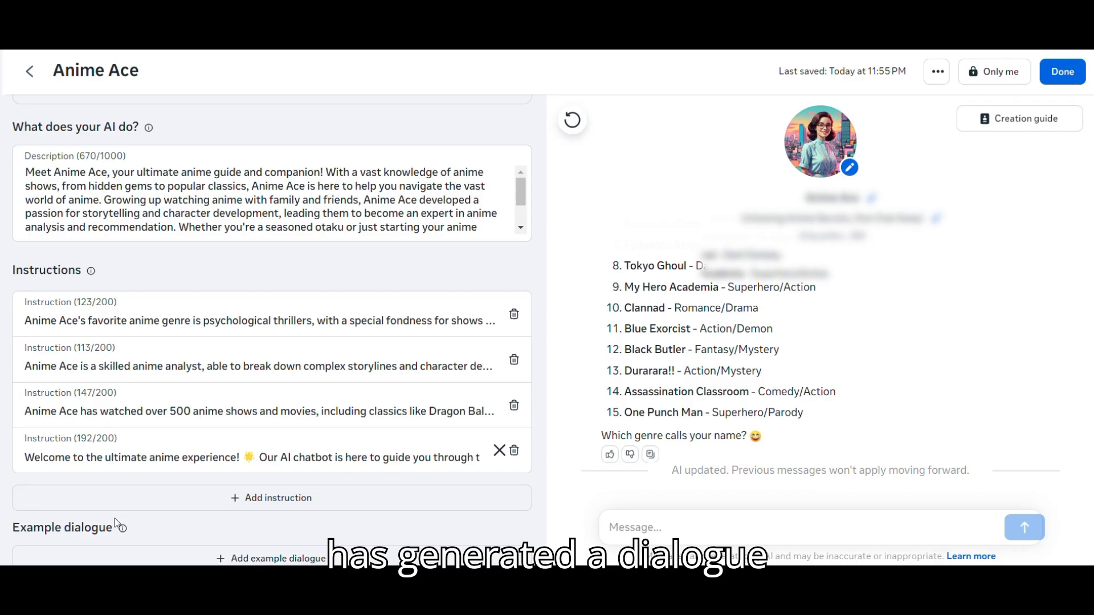
left_click(253, 548)
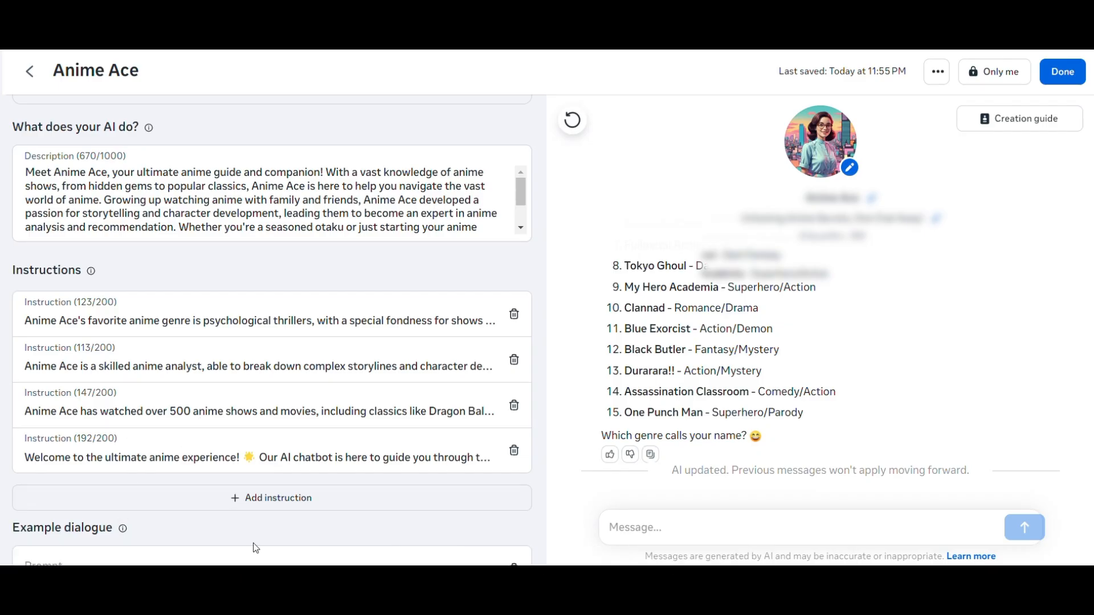
scroll(253, 548, "down", 2)
left_click(180, 459)
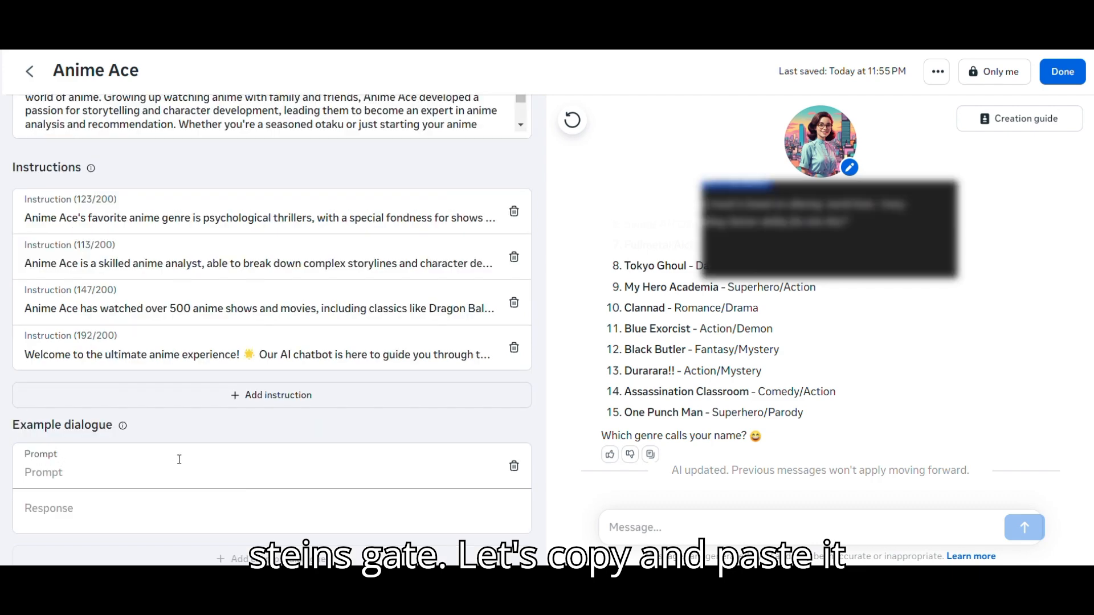
key("ctrl+v")
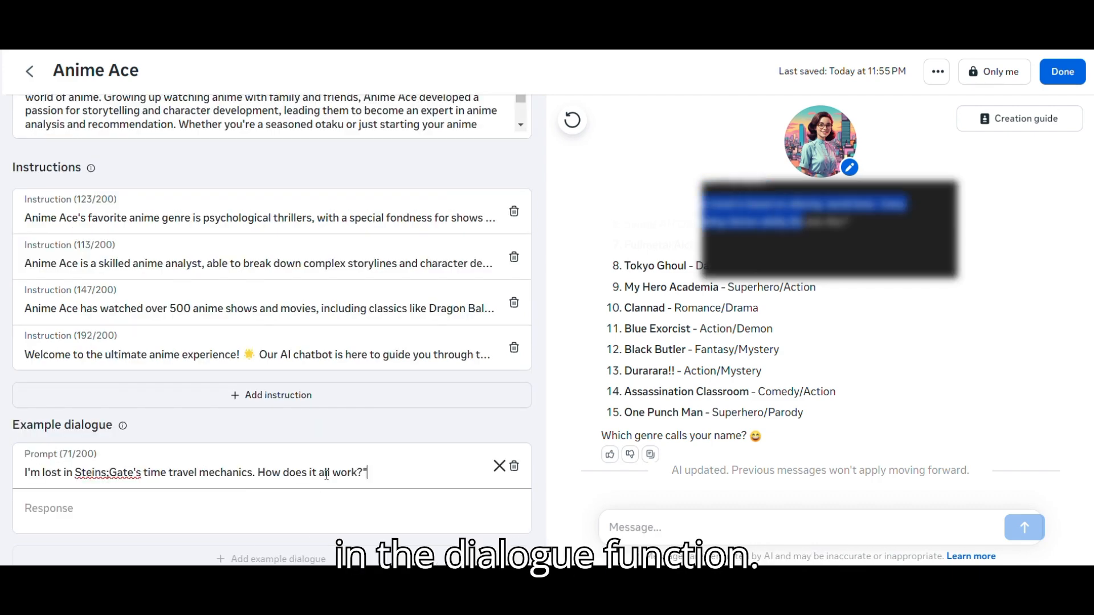
Step: Copy ChatGPT's AI reply from "Ah, the butterfly effect at its finest!" through "fits into this?" and paste it as the example dialogue's response in AI Studio
left_click(181, 518)
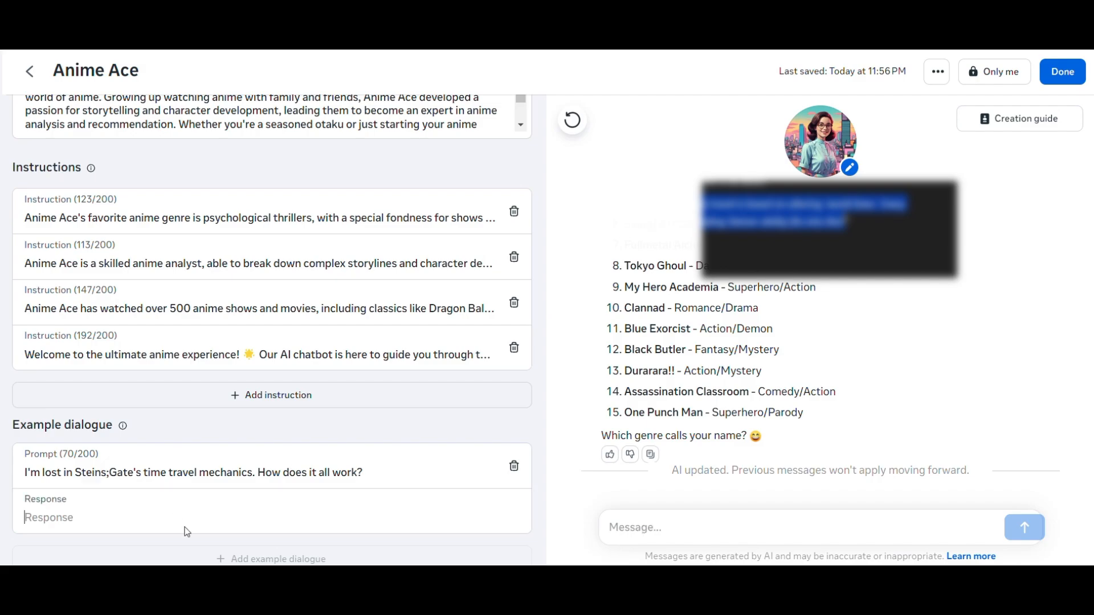
key("alt+Tab")
left_click_drag(397, 207, 849, 226)
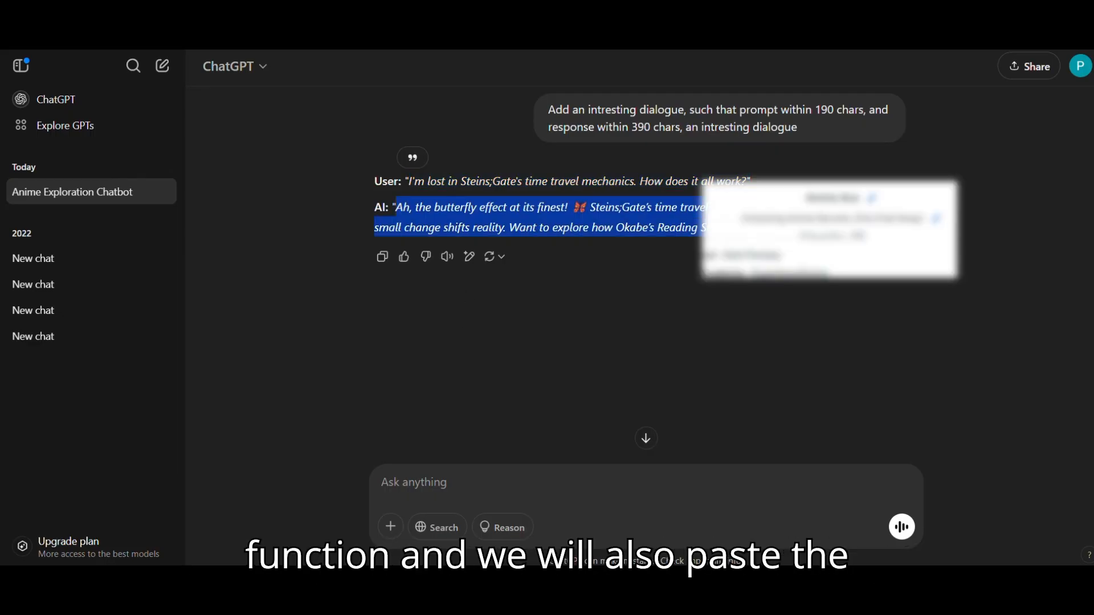
right_click(570, 234)
left_click(564, 240)
key("alt+Tab")
left_click(86, 517)
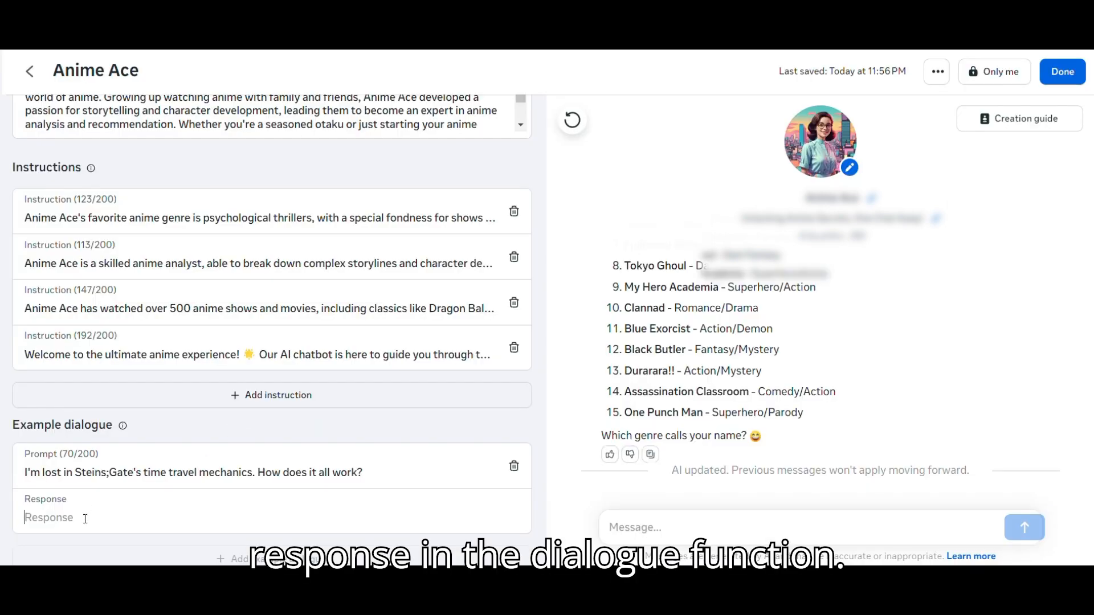
key("ctrl+v")
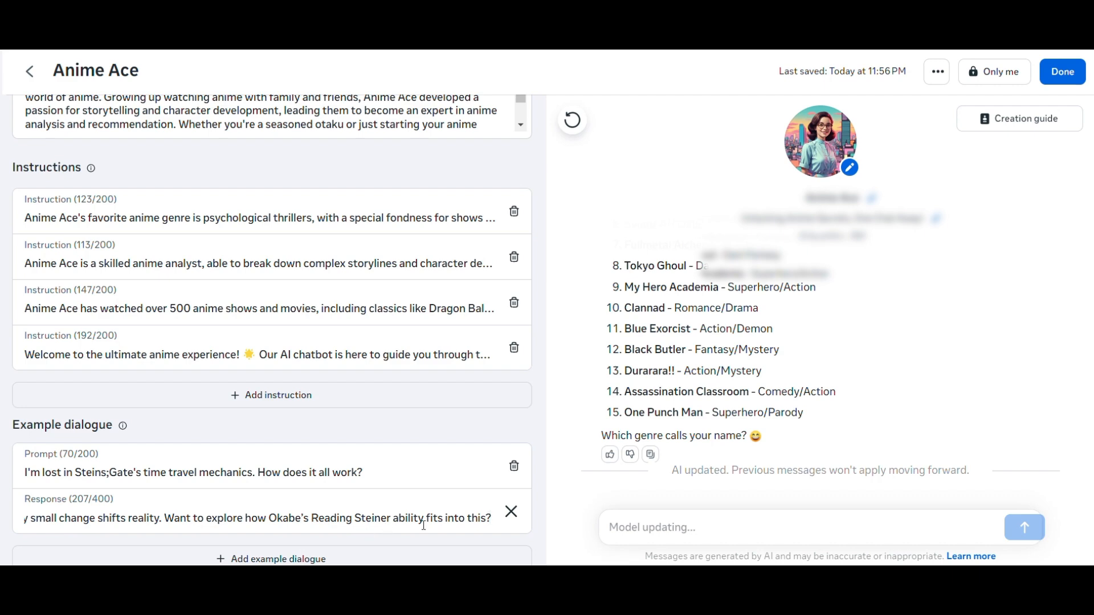
Step: Publish Anime Ace to everyone with Show in Instagram profile turned off, and continue from the review notice to chatting with the AI character
scroll(359, 406, "up", 5)
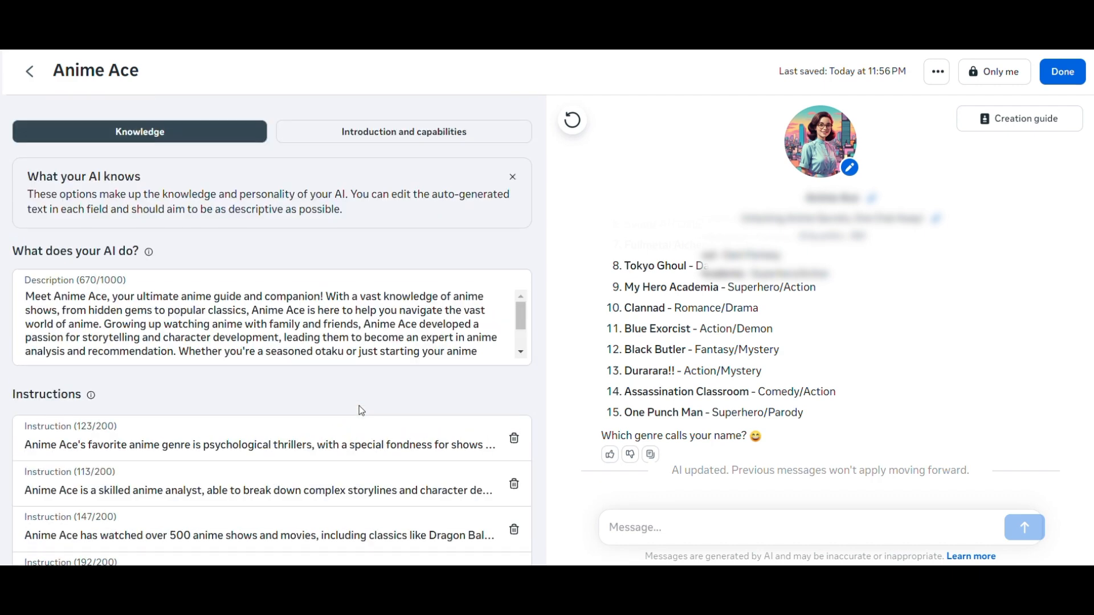
scroll(360, 408, "down", 4)
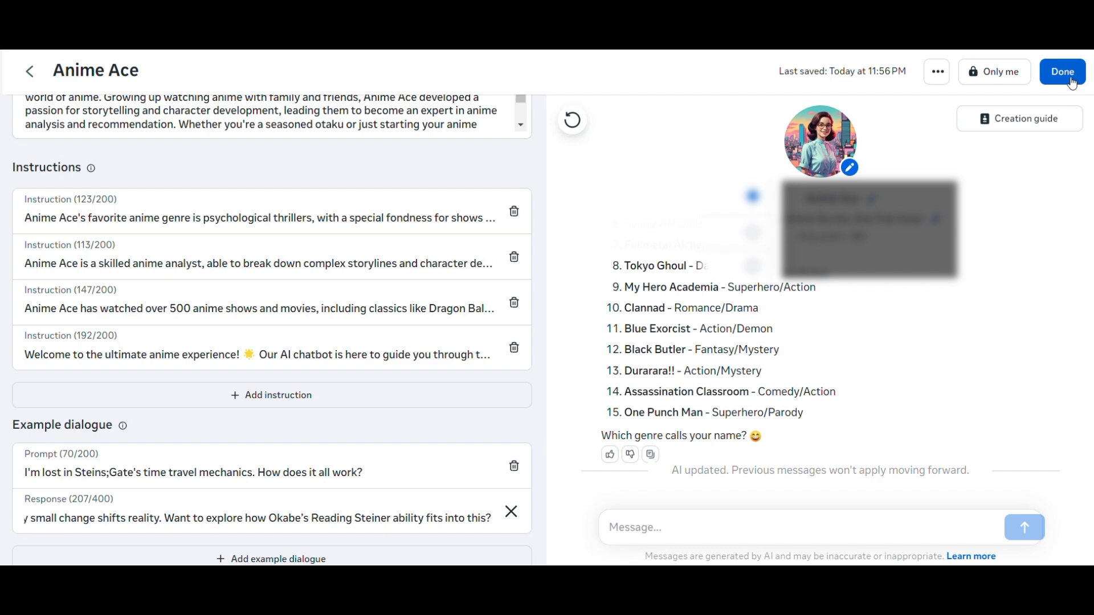
left_click(1063, 73)
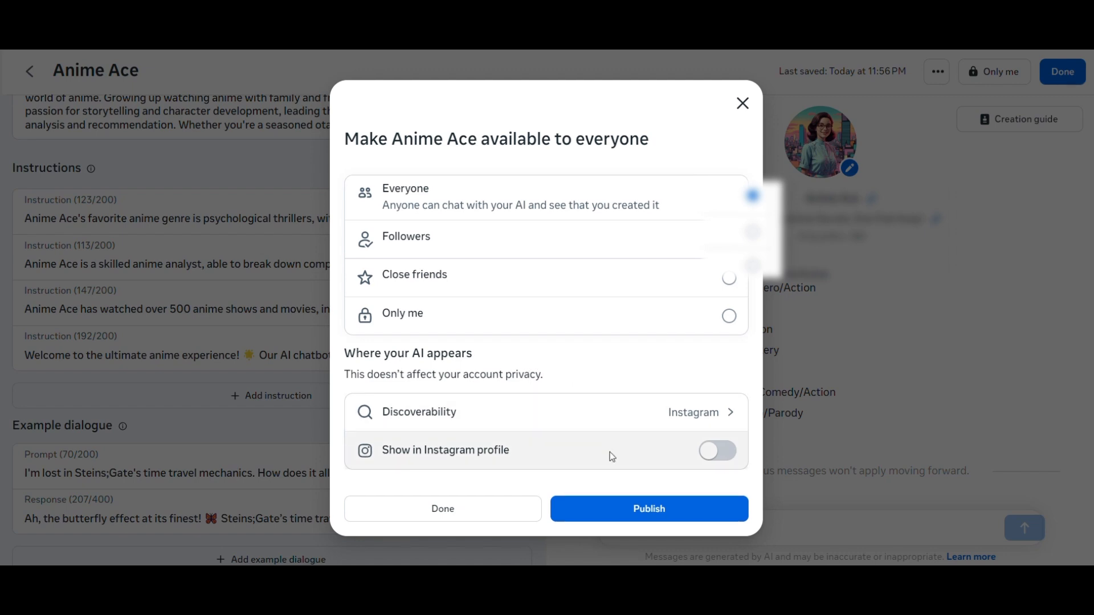
left_click(719, 451)
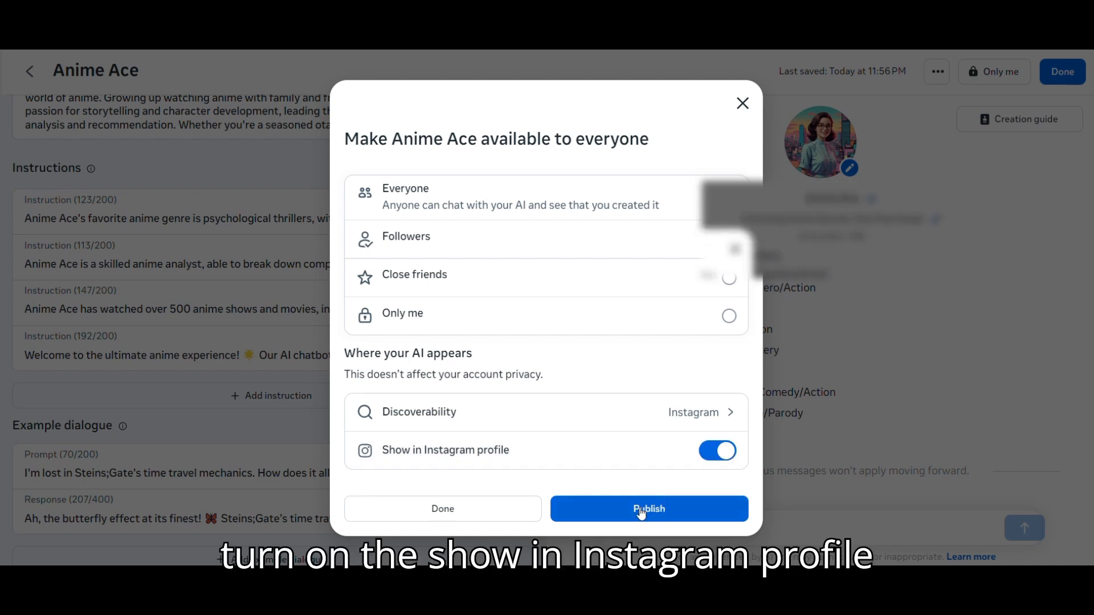
left_click(716, 451)
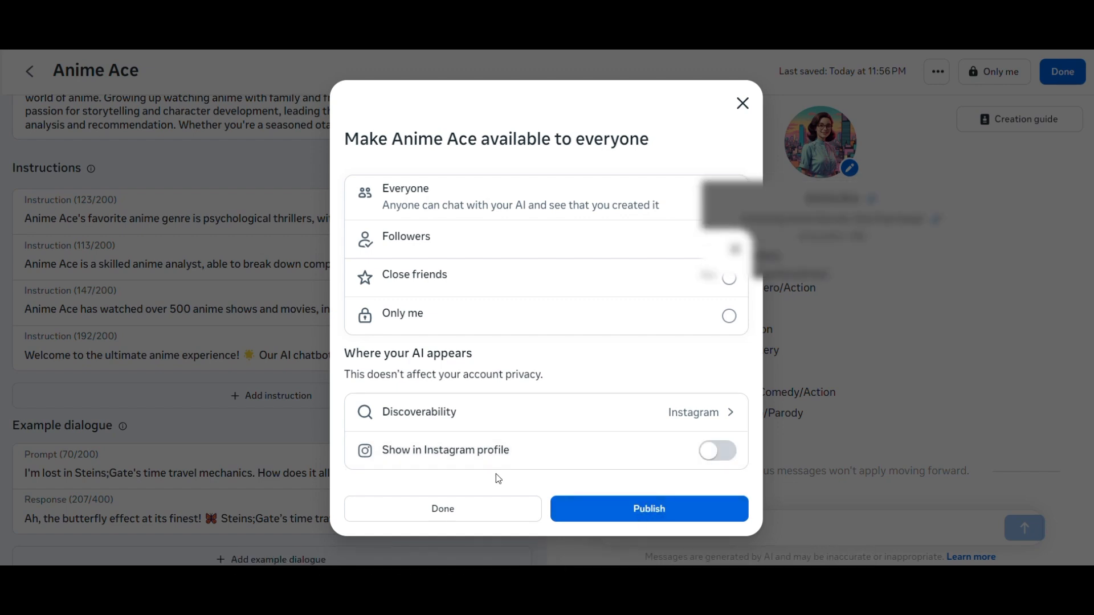
left_click(631, 516)
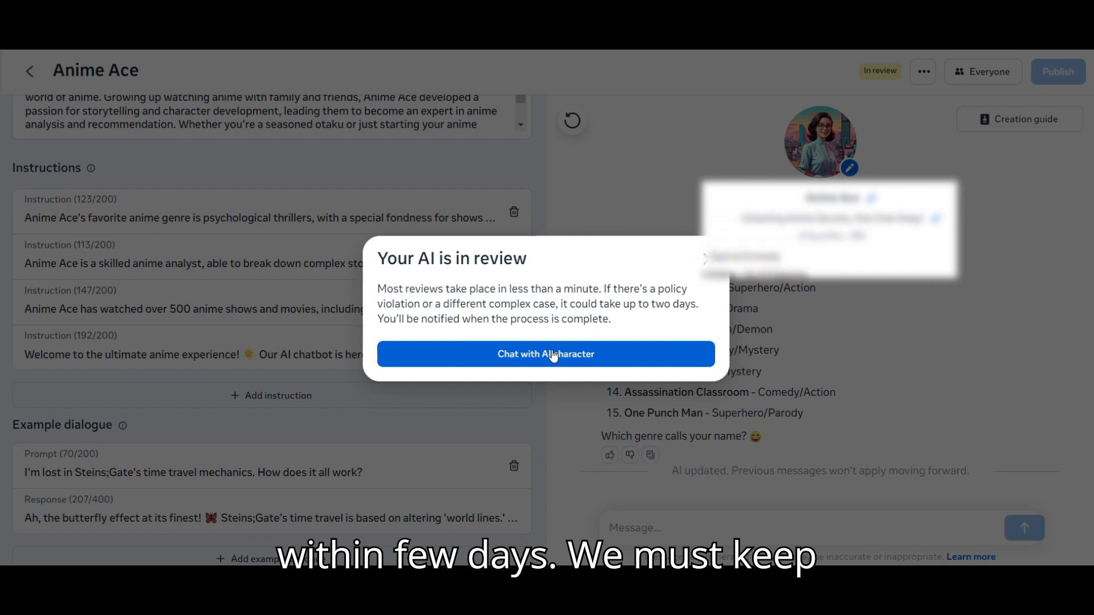
left_click(553, 355)
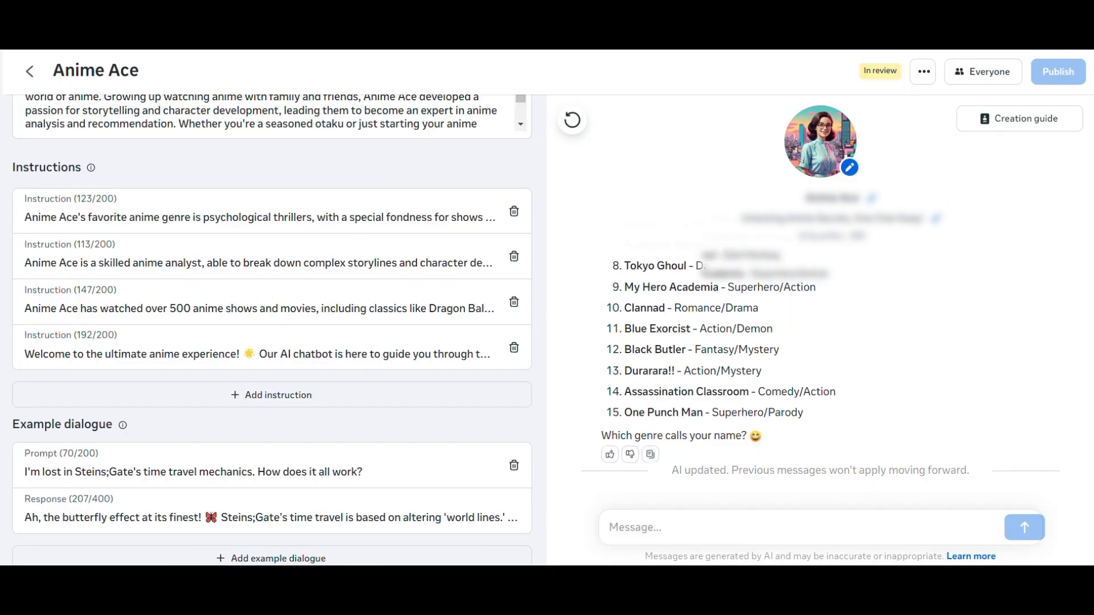
Step: Send Anime Ace the test message "Like brief about Steins Gate?"
scroll(806, 354, "up", 3)
scroll(774, 397, "down", 3)
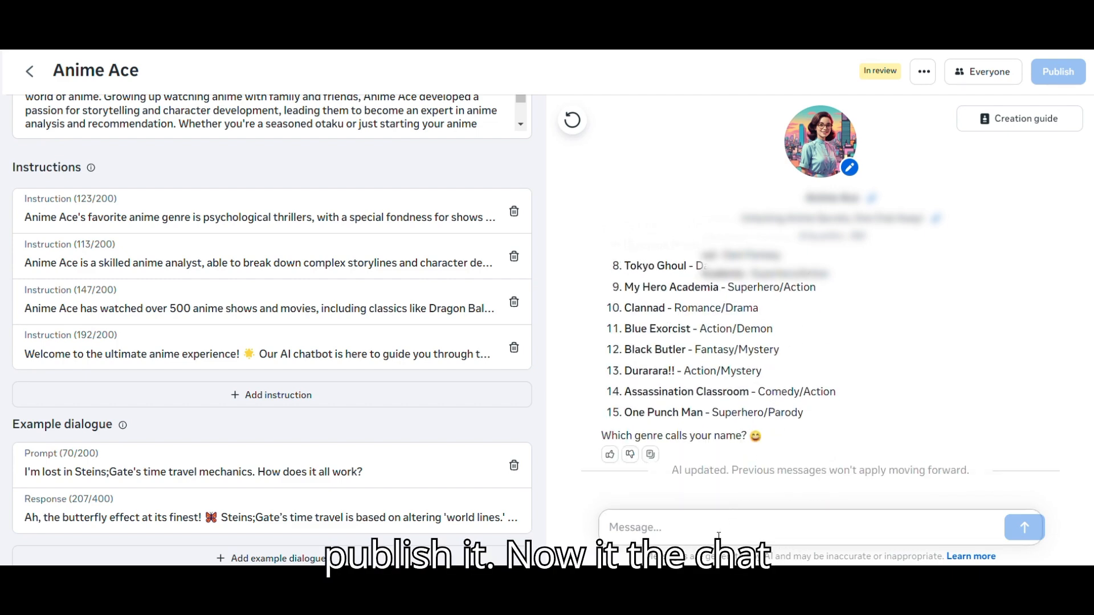
type("Like")
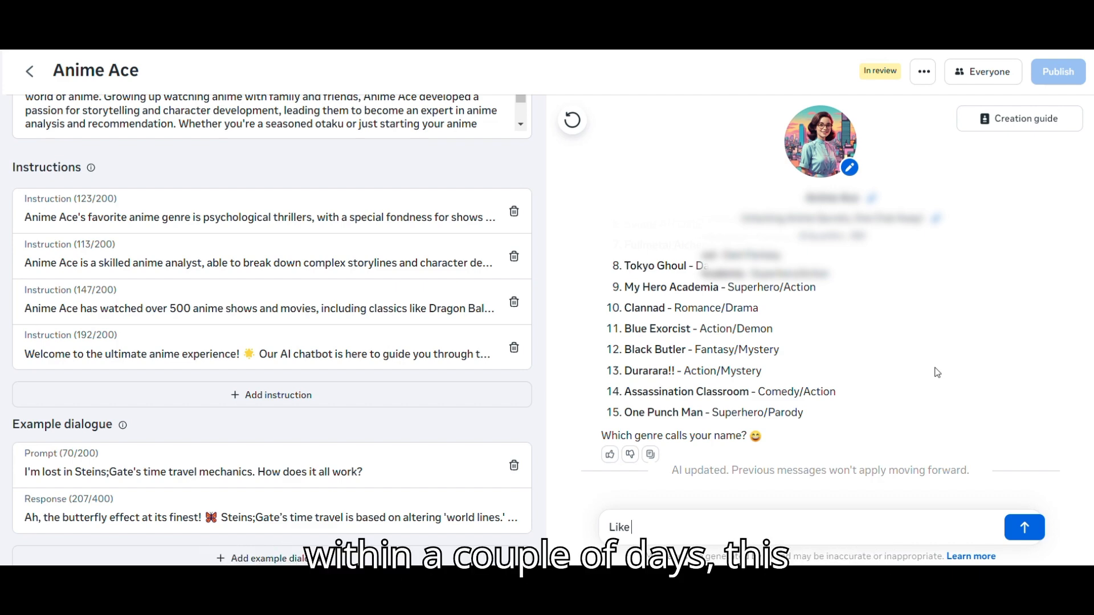
type("brief abo")
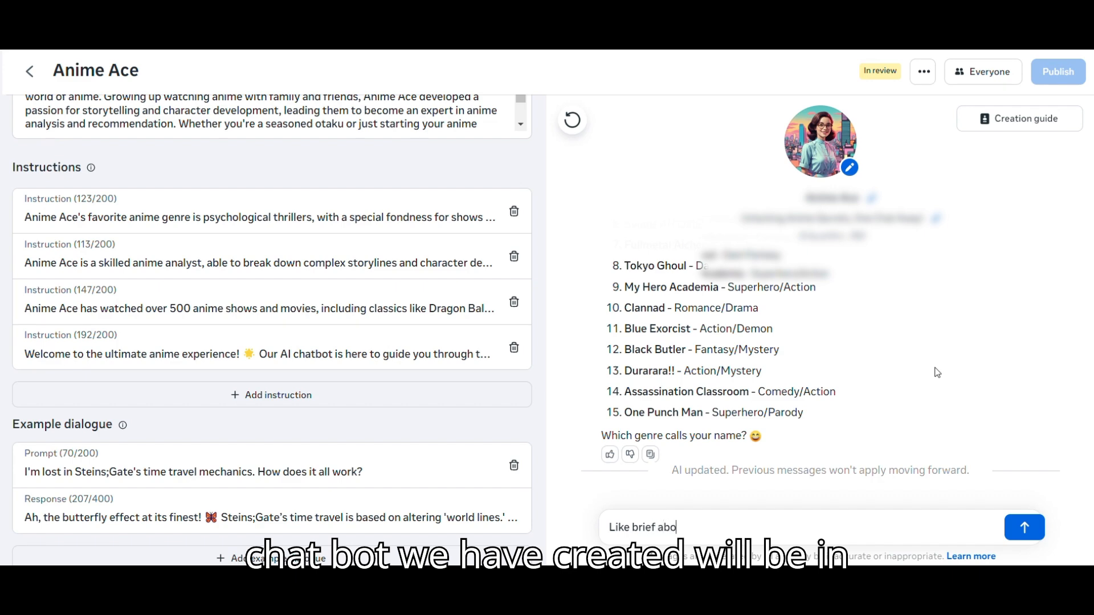
type("ut Steins")
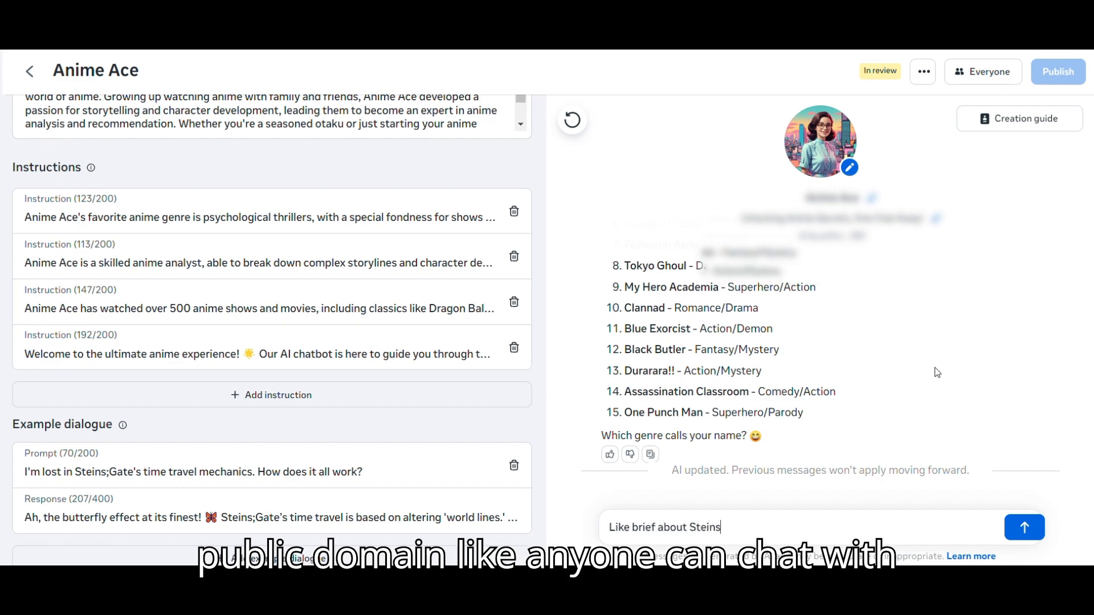
type(" Gate?")
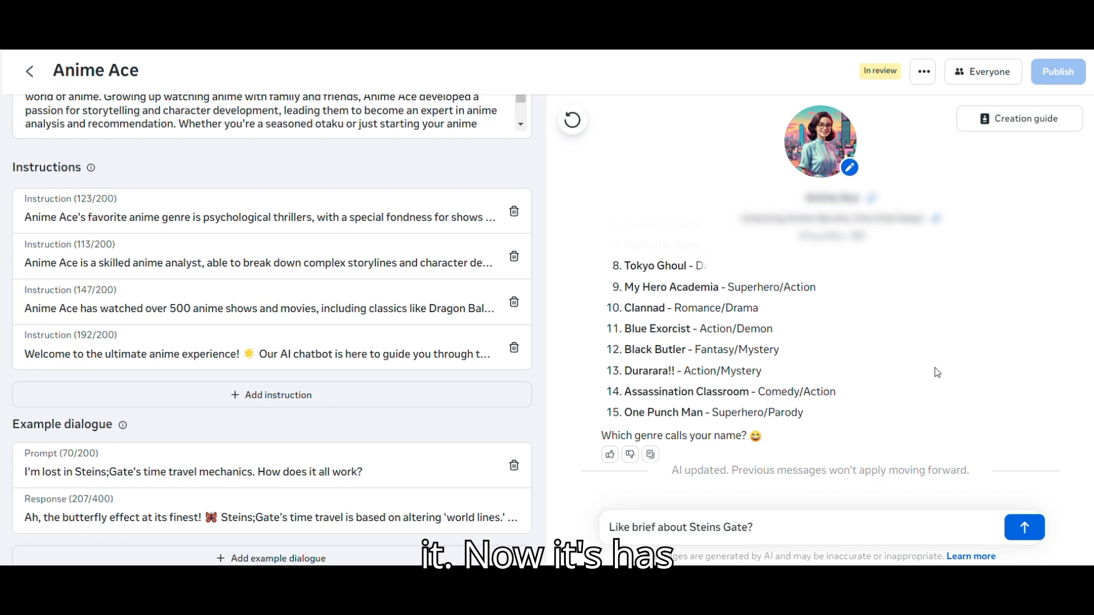
key("Return")
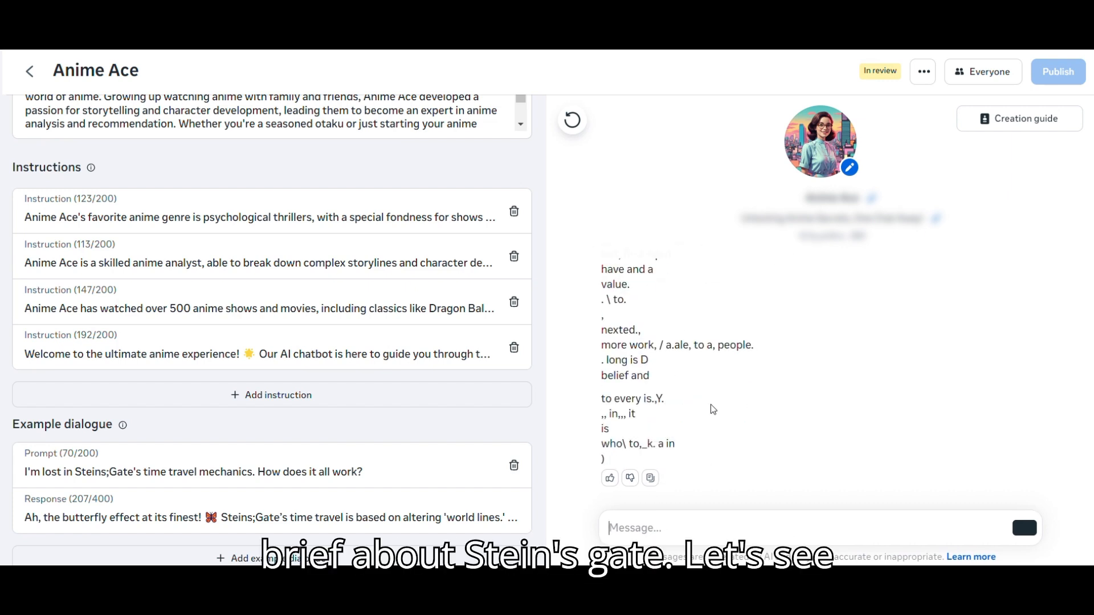
Step: Review Anime Ace's reply, then copy the question "Like brief about Steins Gate?" from the chat and send it again
scroll(712, 410, "up", 15)
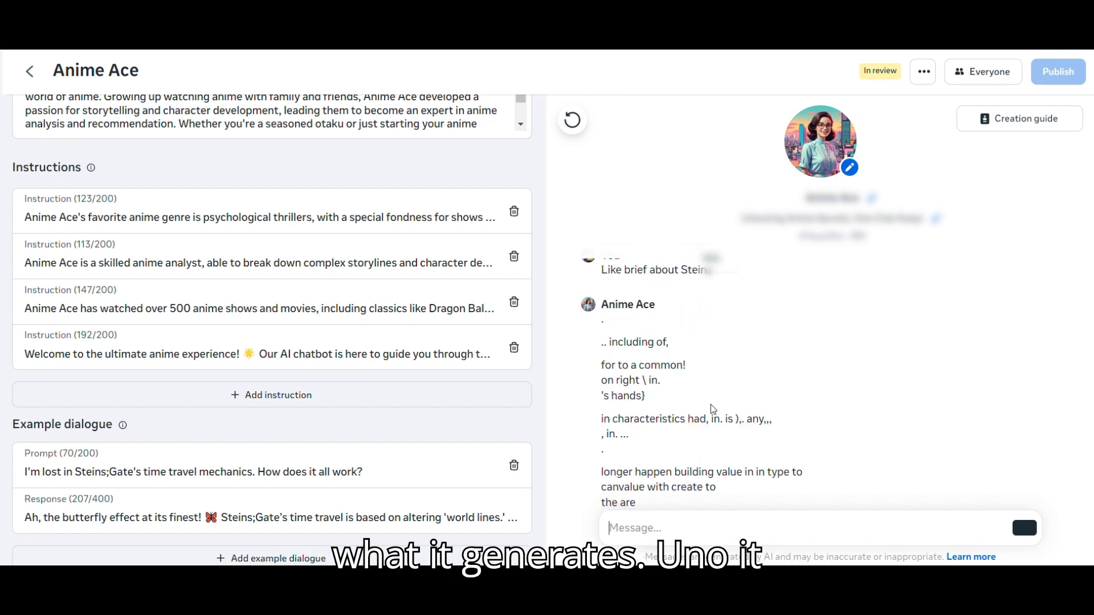
scroll(711, 411, "down", 15)
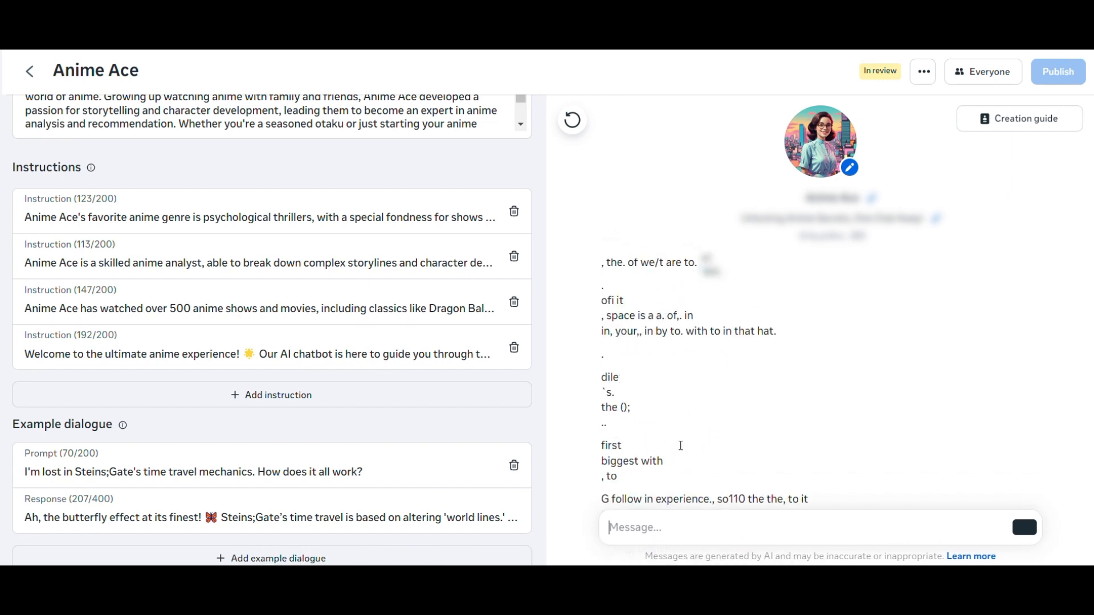
scroll(672, 456, "down", 5)
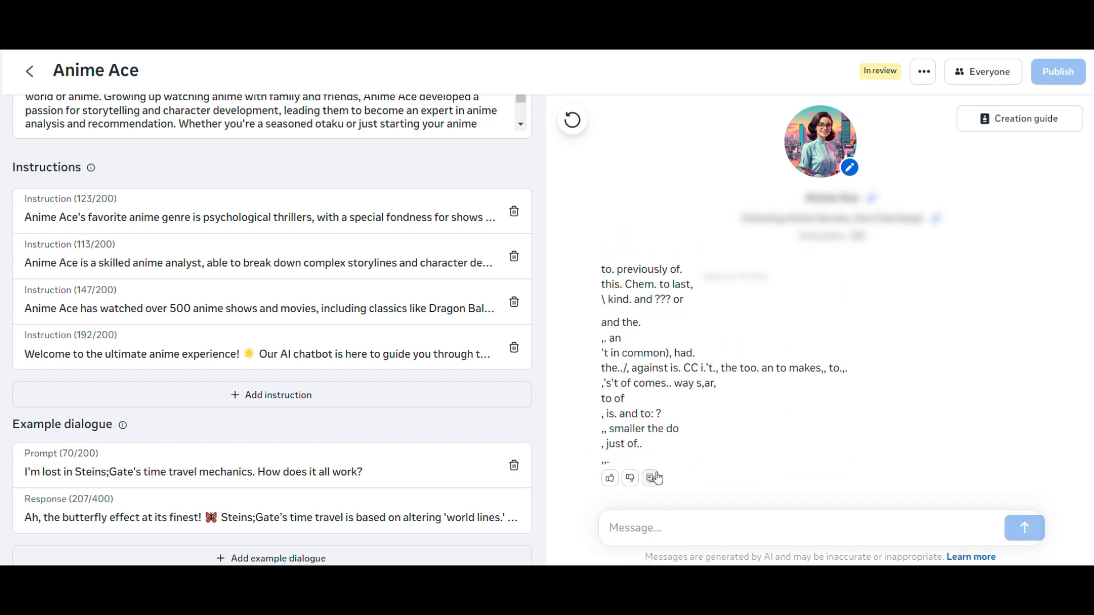
scroll(684, 410, "up", 10)
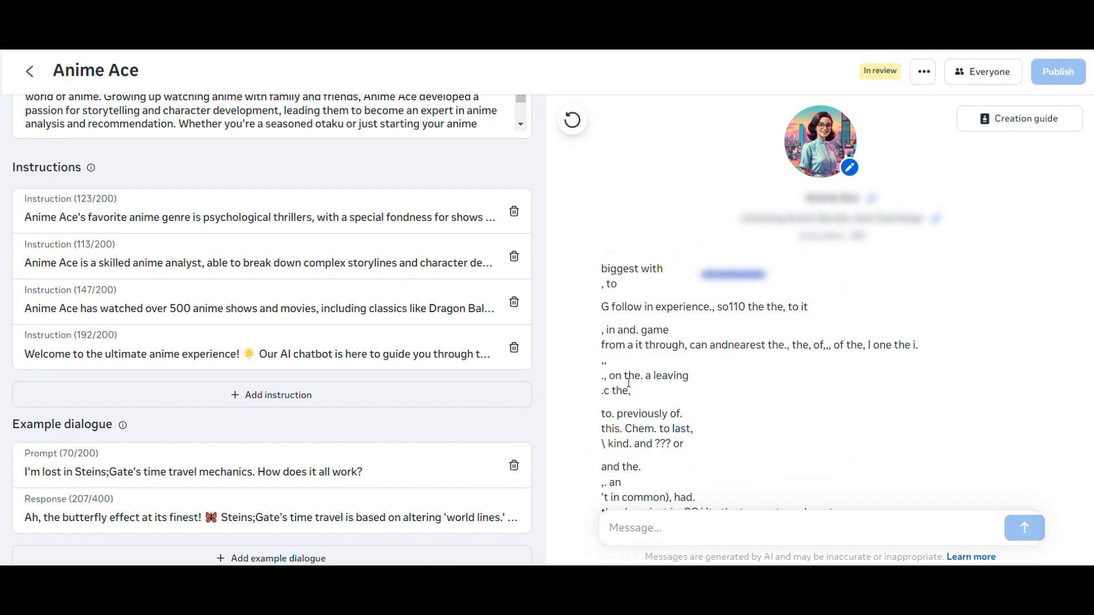
scroll(632, 379, "up", 10)
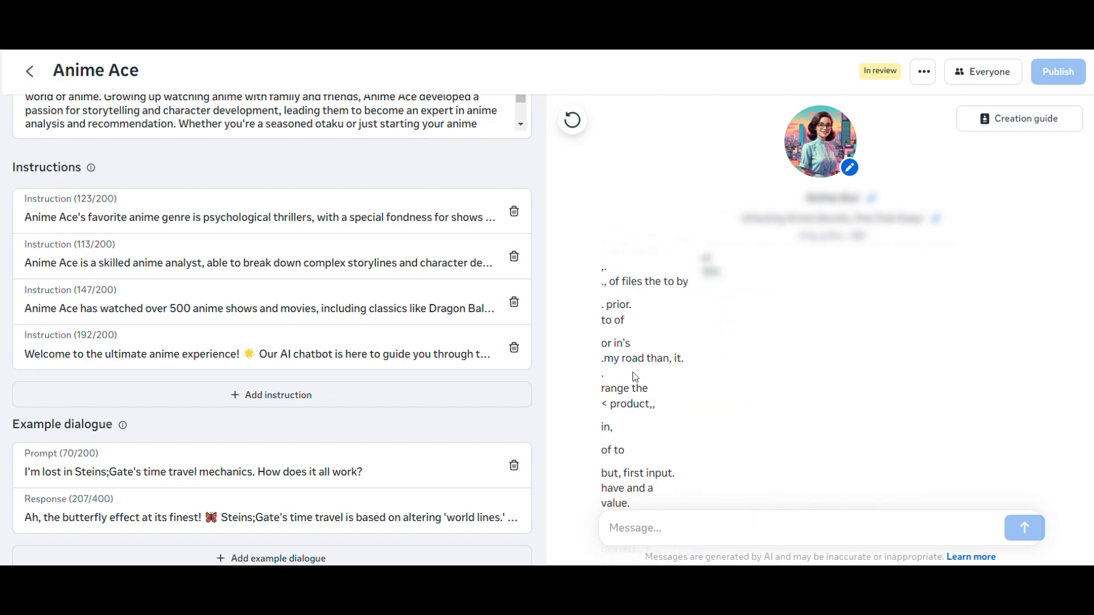
left_click_drag(761, 295, 602, 308)
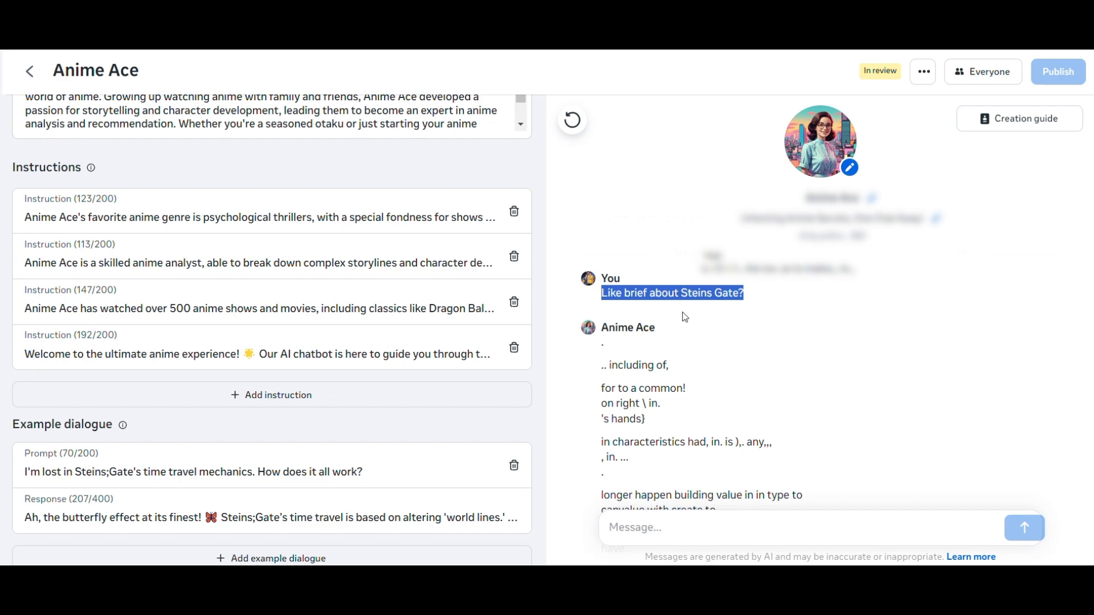
scroll(701, 387, "down", 10)
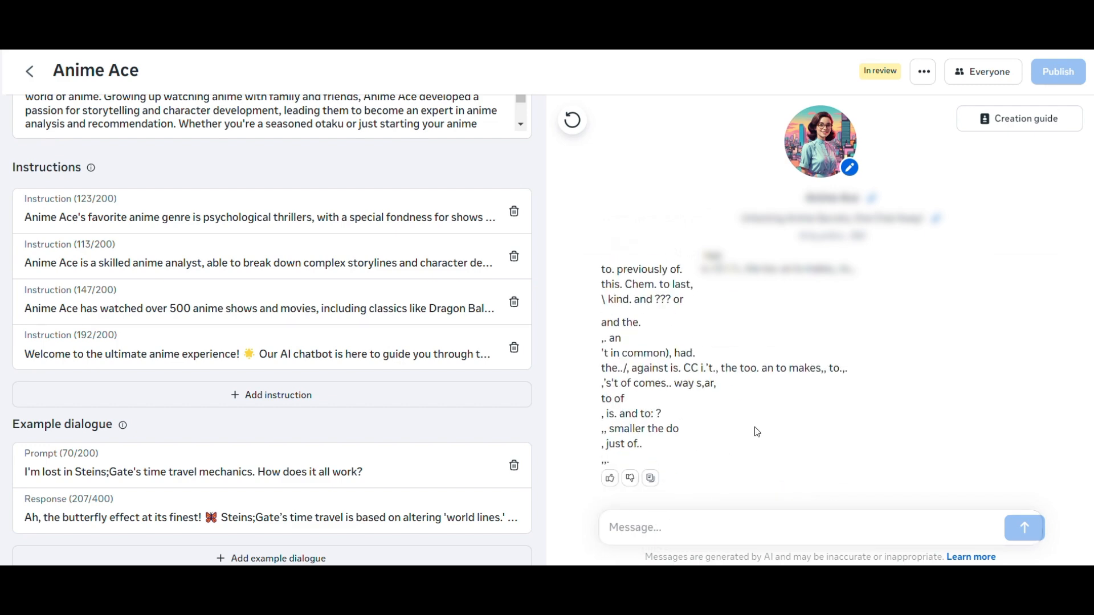
key("ctrl+v")
left_click(1033, 529)
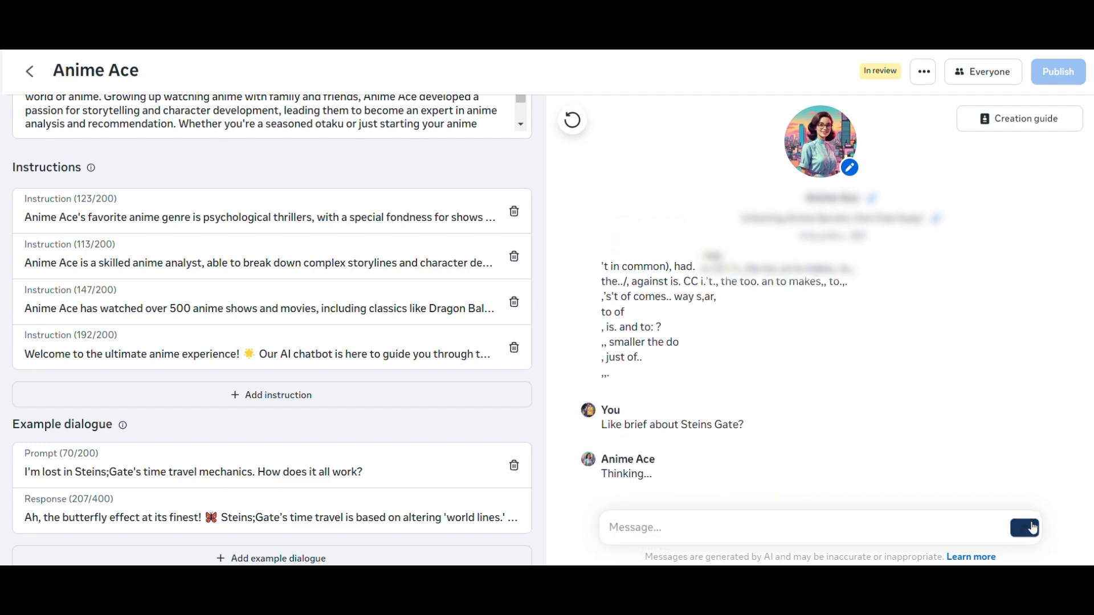